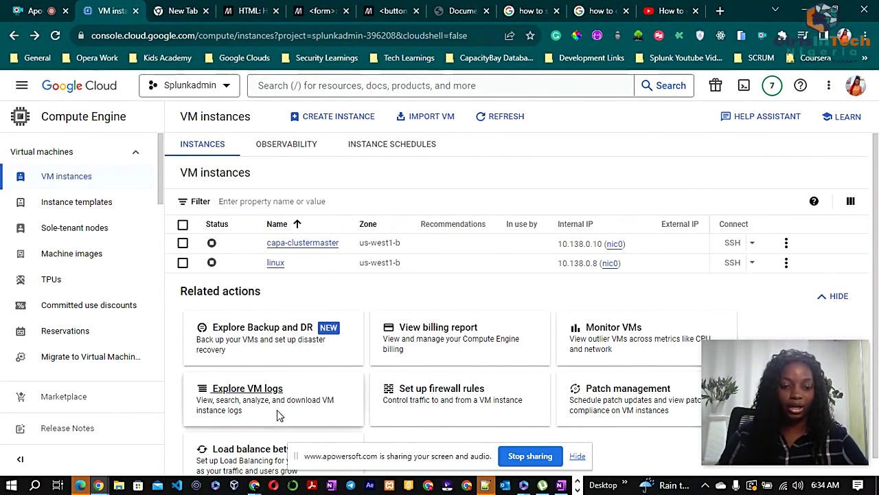
Switch to the blank New Tab Chrome window from the taskbar preview
mouse_move(253, 486)
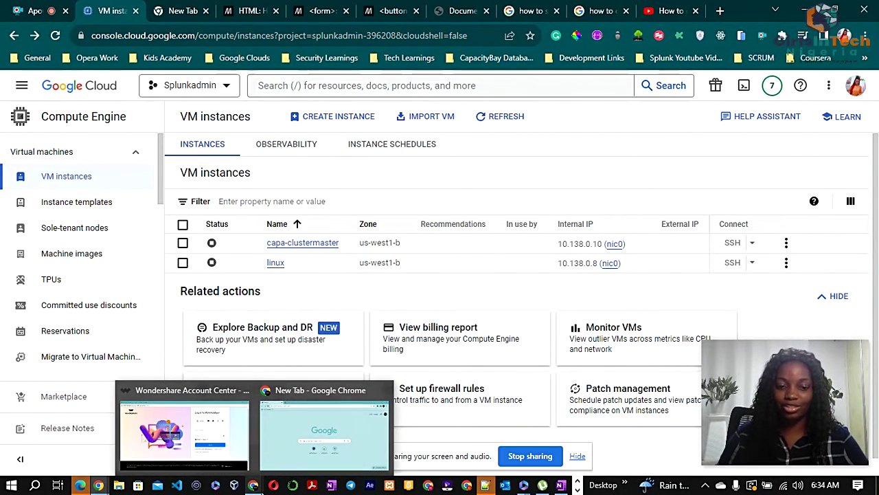
left_click(282, 440)
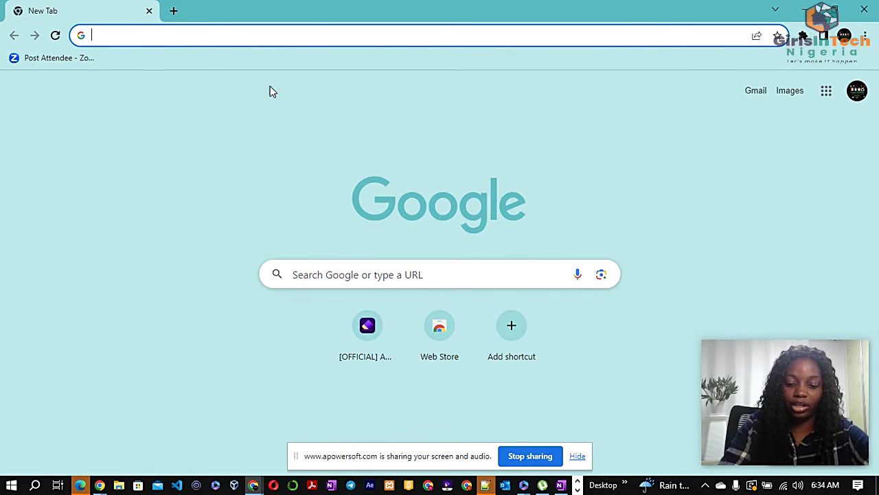
Go to cloud.google.com in the address bar
type("clou")
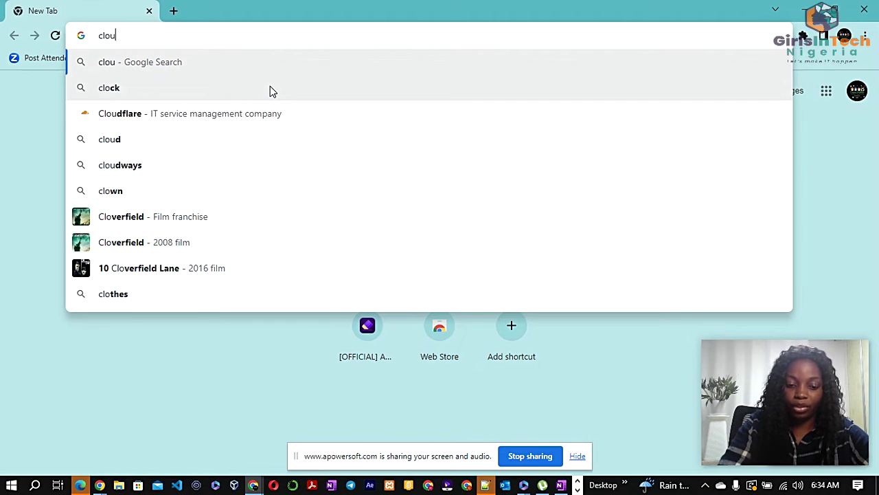
type("d.goo")
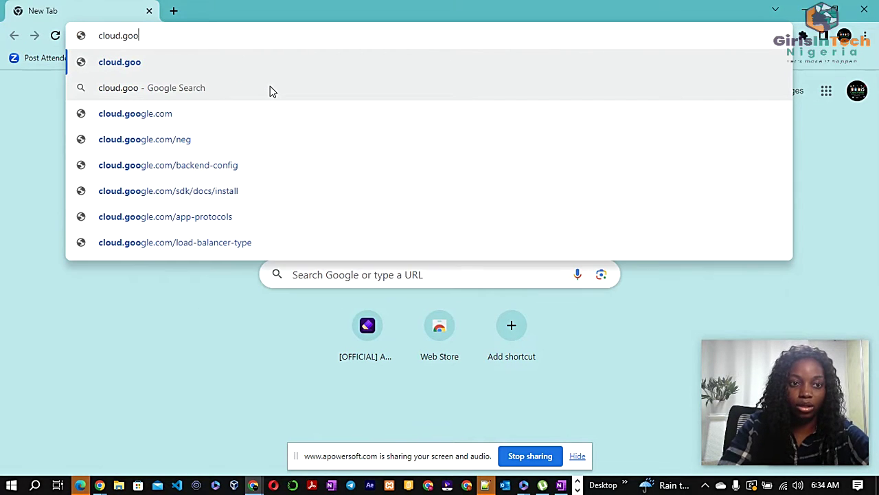
type("gl")
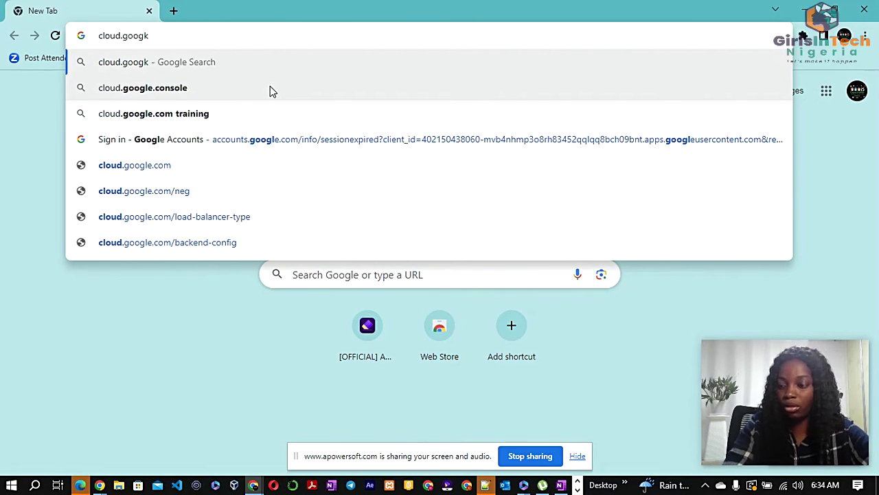
key("BackSpace")
type("le")
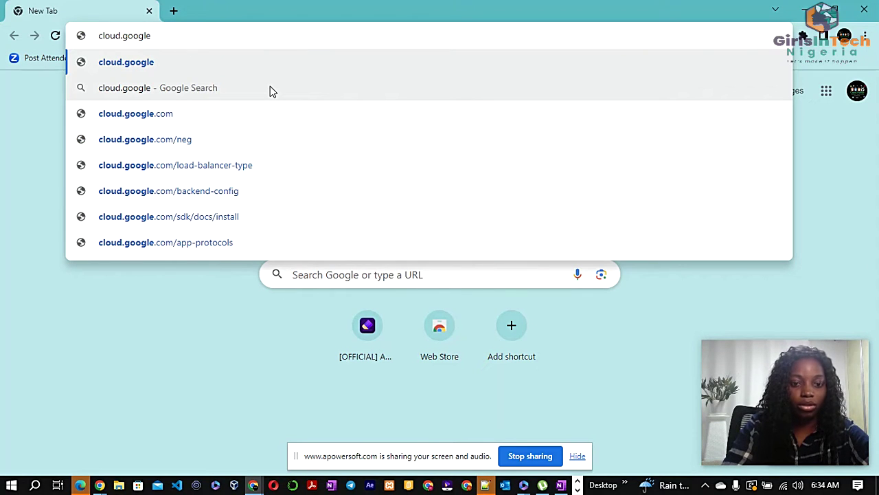
type(".com")
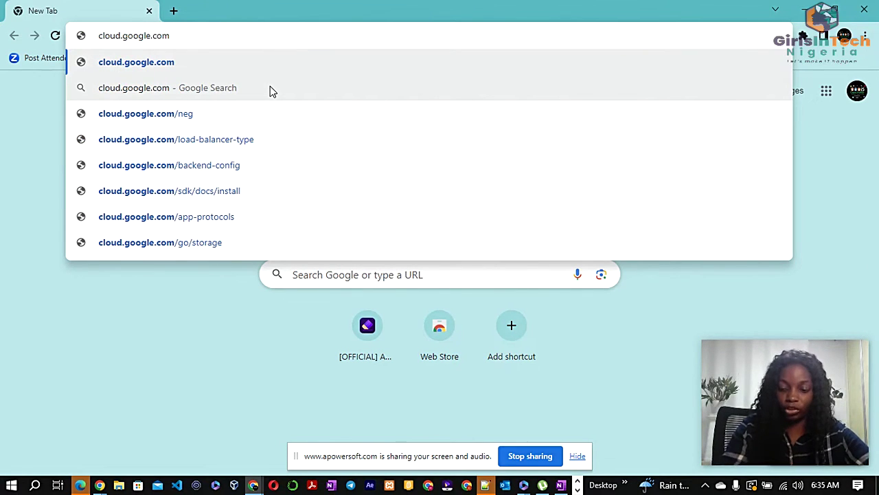
key("Return")
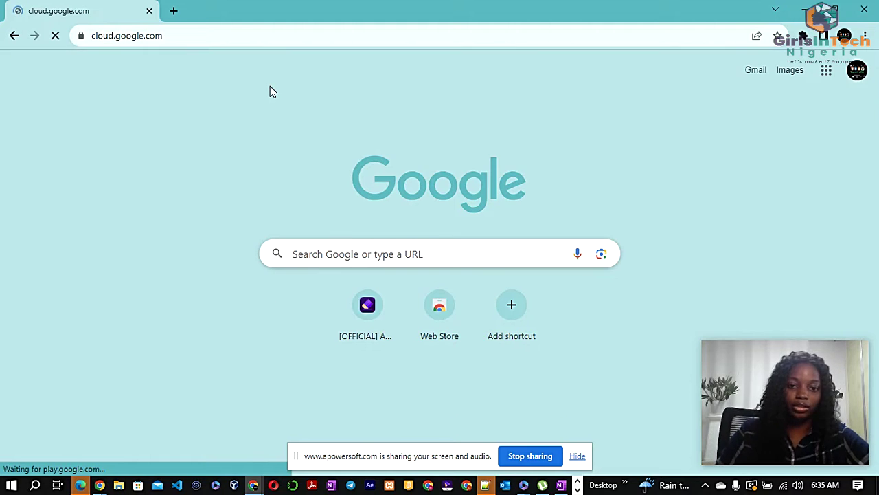
Start the Google Cloud free-trial sign-up with Start free
scroll(216, 214, "down", 2)
scroll(214, 216, "up", 2)
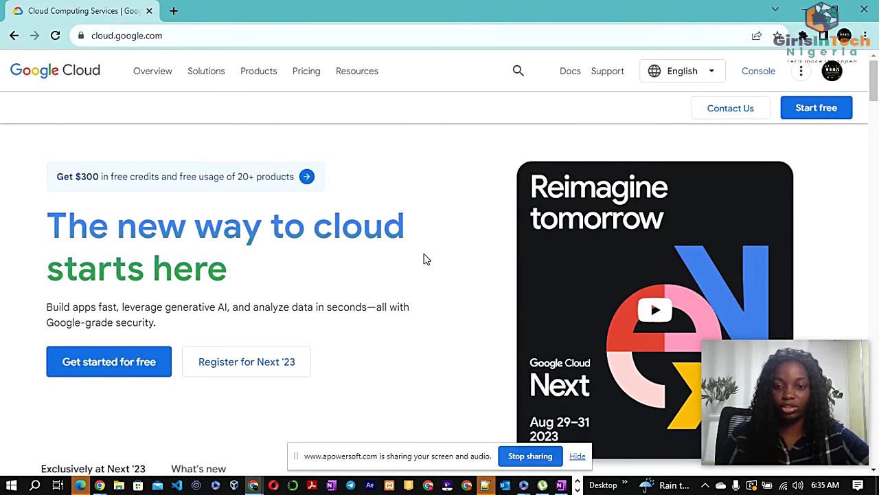
scroll(423, 269, "down", 3)
scroll(423, 268, "up", 3)
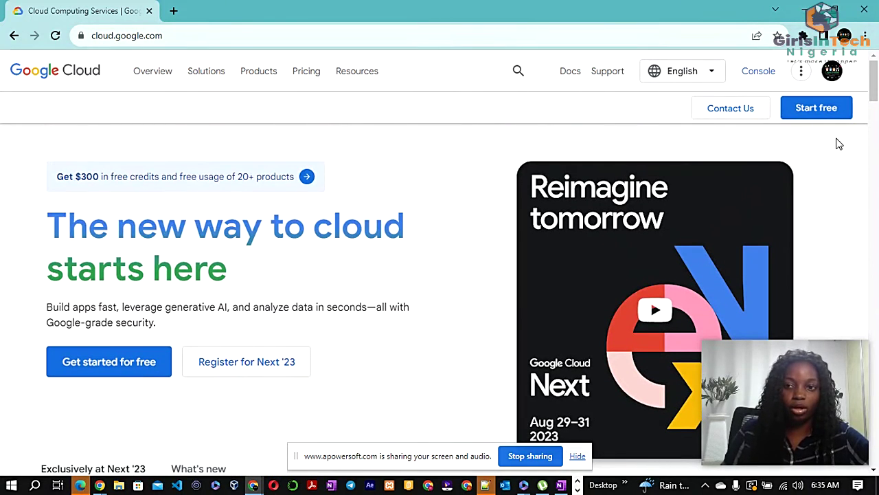
left_click(816, 108)
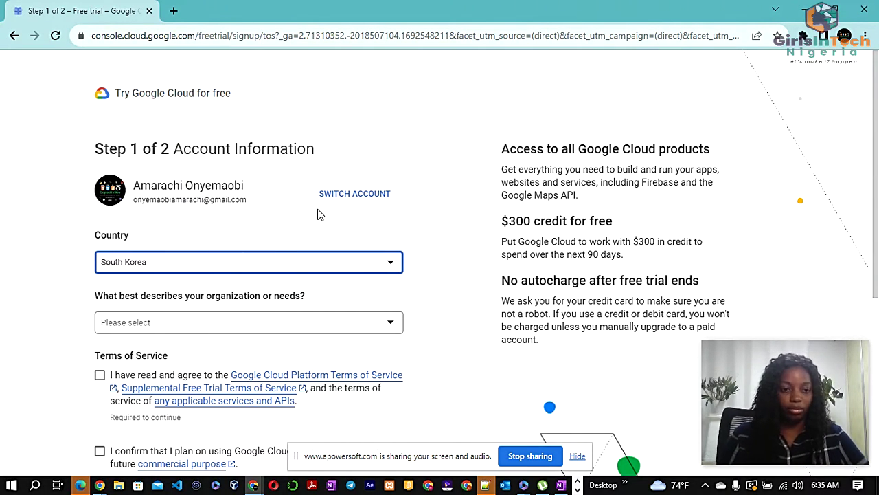
Set Country to Nigeria and organization type to Mid-sized company on the trial form
left_click(180, 272)
type("nig")
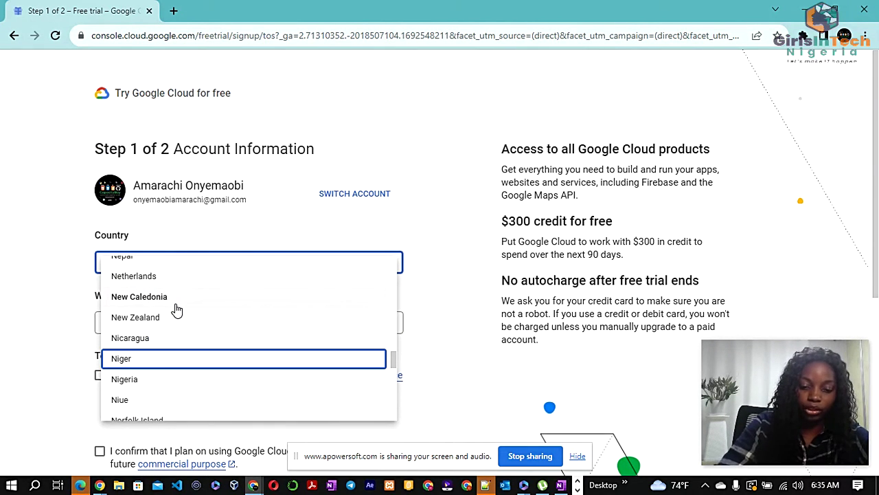
left_click(149, 383)
scroll(47, 158, "down", 2)
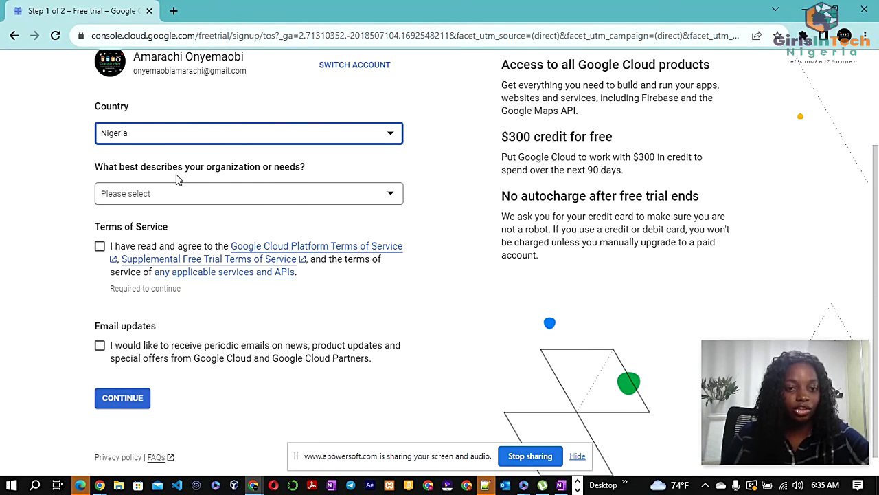
left_click(236, 193)
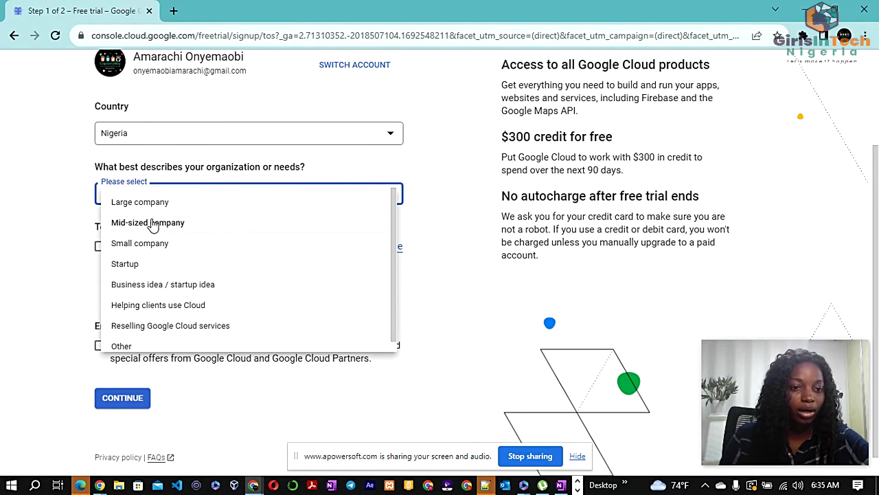
left_click(160, 228)
left_click(156, 296)
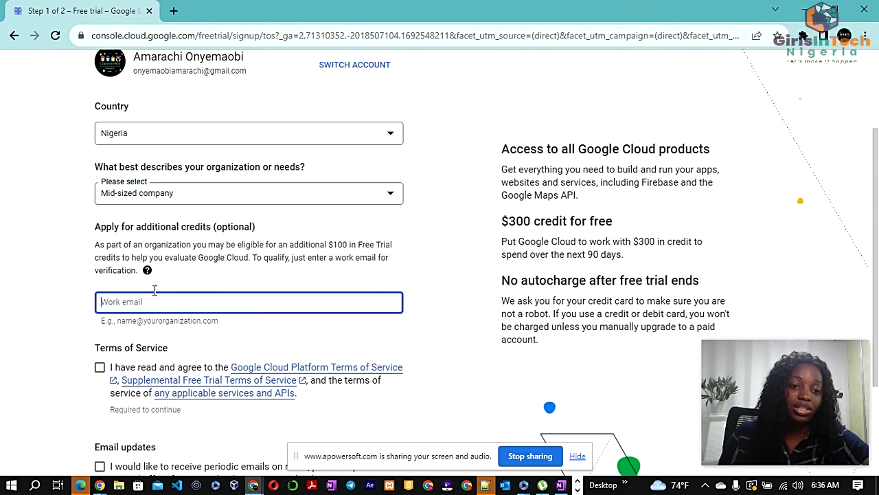
Enter the work email address, accept the Terms of Service, opt into email updates, and continue
scroll(152, 275, "down", 1)
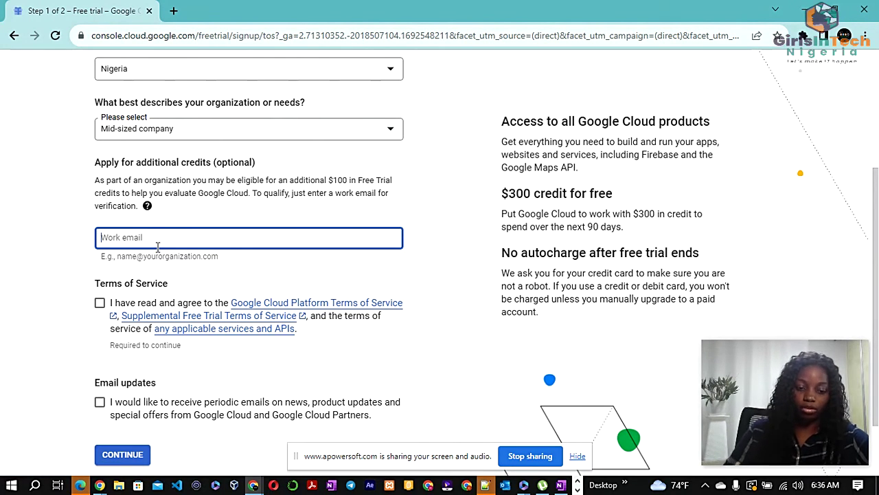
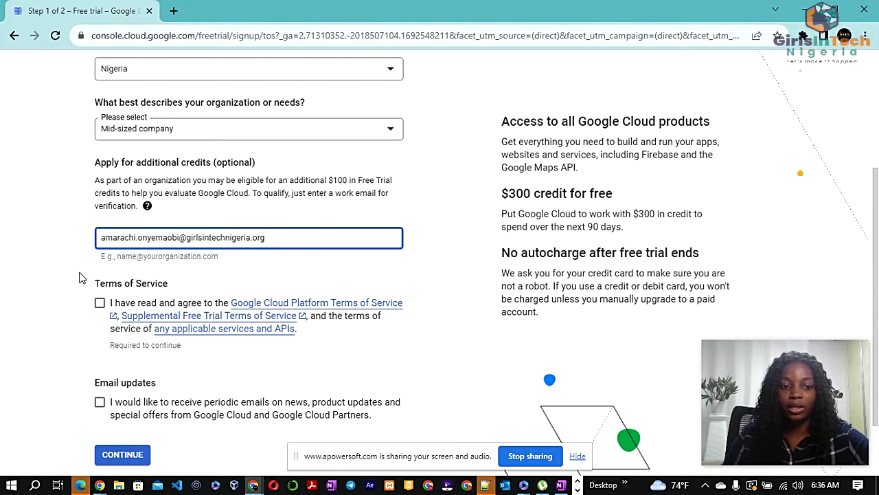
left_click(100, 303)
scroll(121, 337, "down", 1)
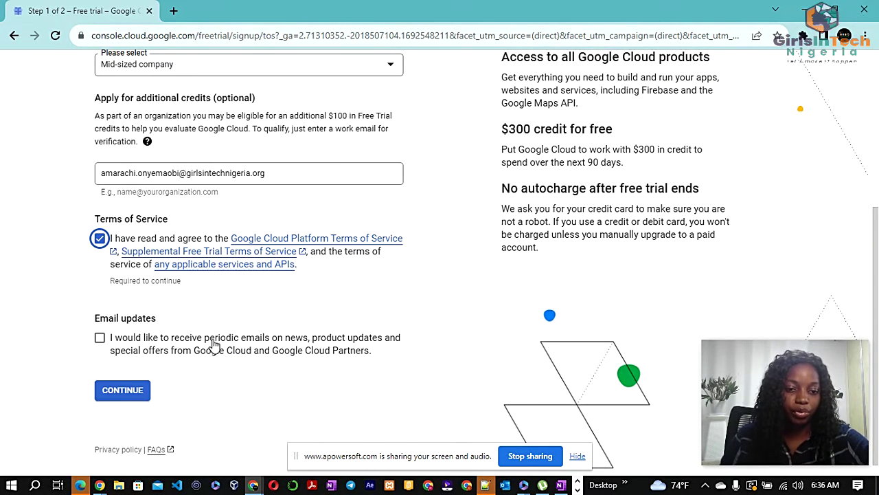
left_click(100, 335)
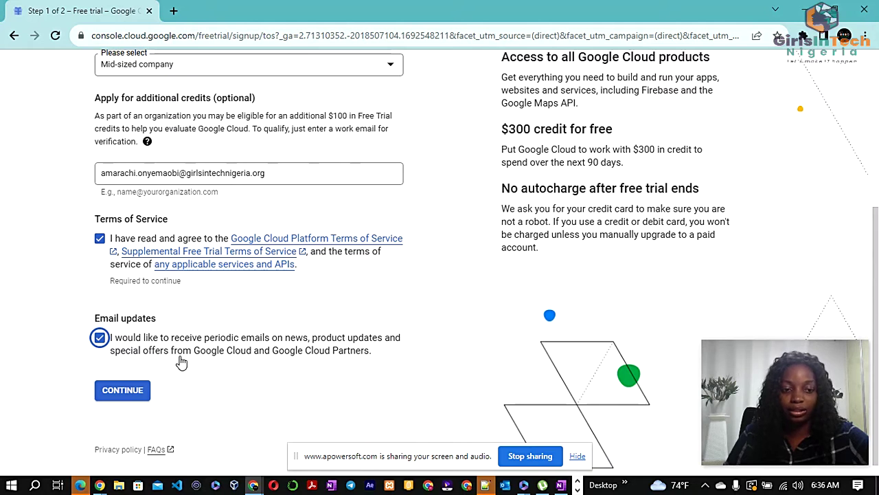
left_click(144, 390)
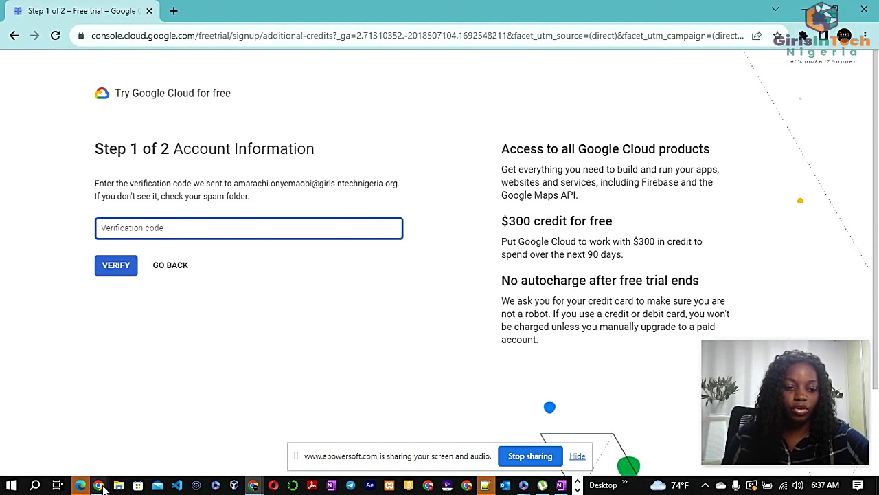
Paste the emailed verification code, verify it, and continue past the Good news message
mouse_move(105, 479)
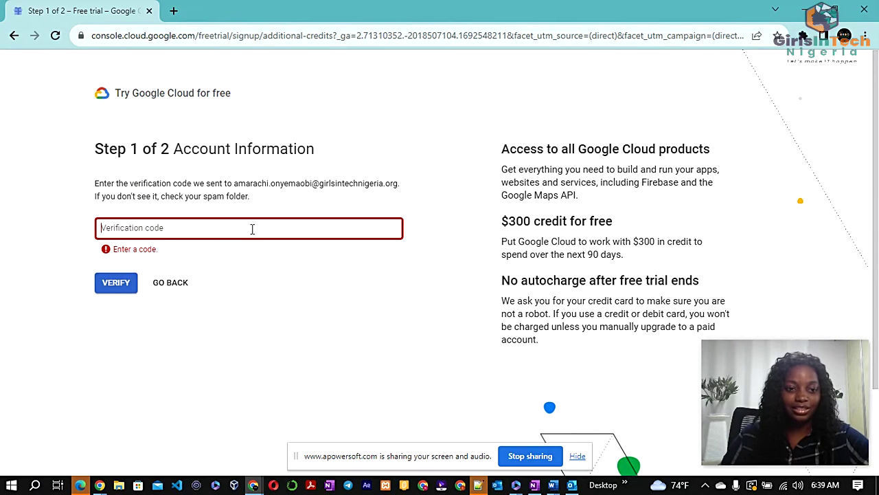
key("ctrl+v")
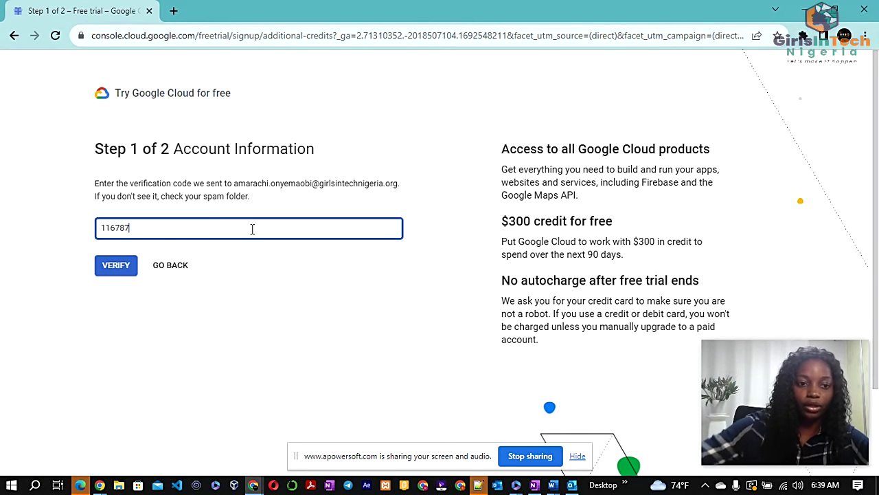
left_click(115, 265)
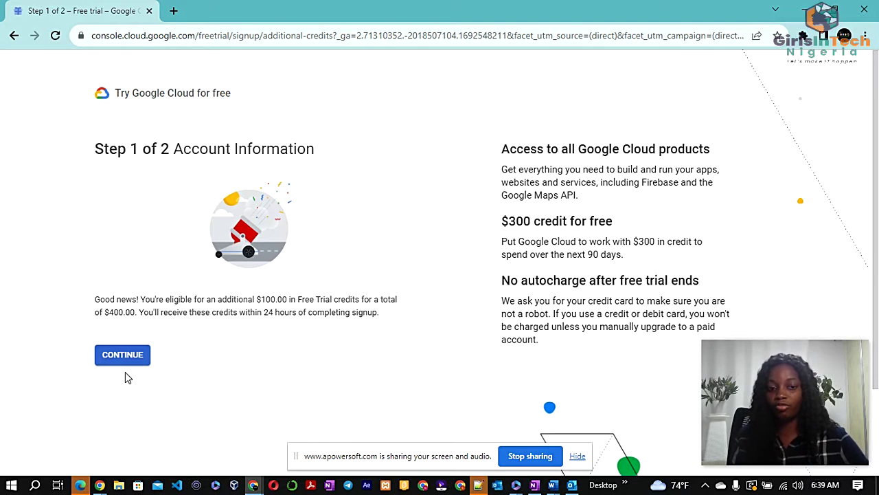
scroll(261, 348, "down", 2)
scroll(195, 345, "up", 2)
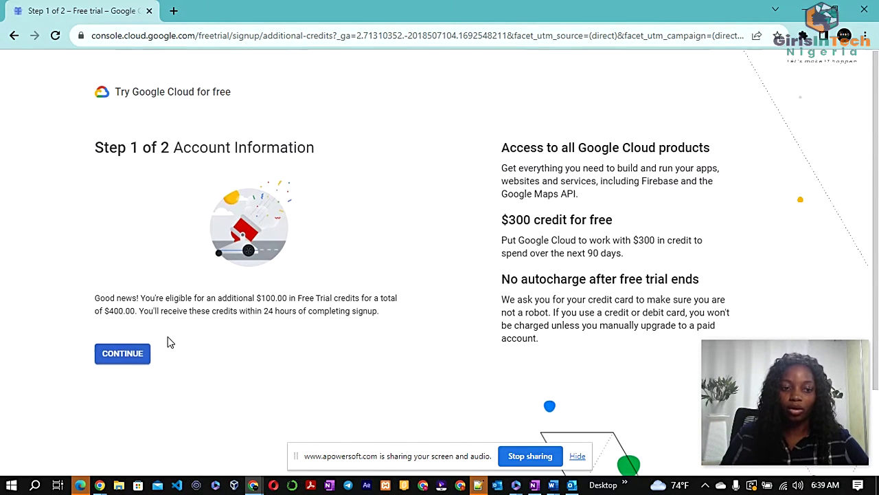
left_click(134, 358)
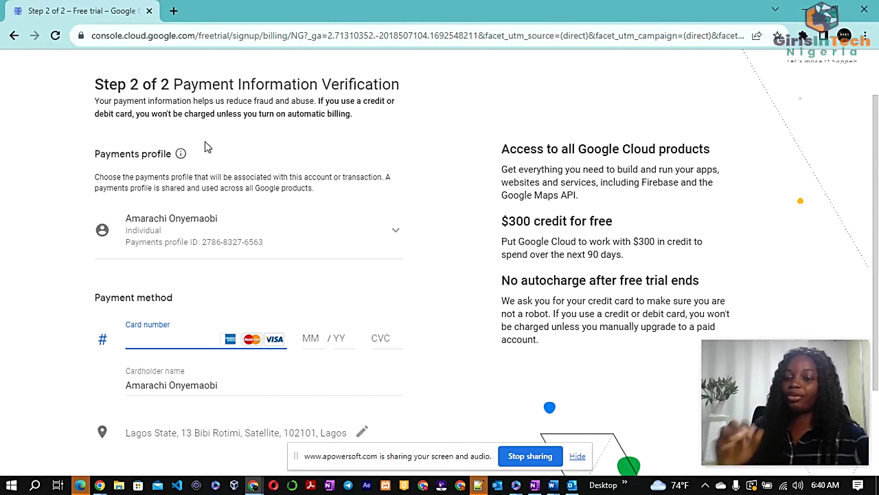
Scroll back up the Step 2 payment verification form
scroll(205, 146, "up", 1)
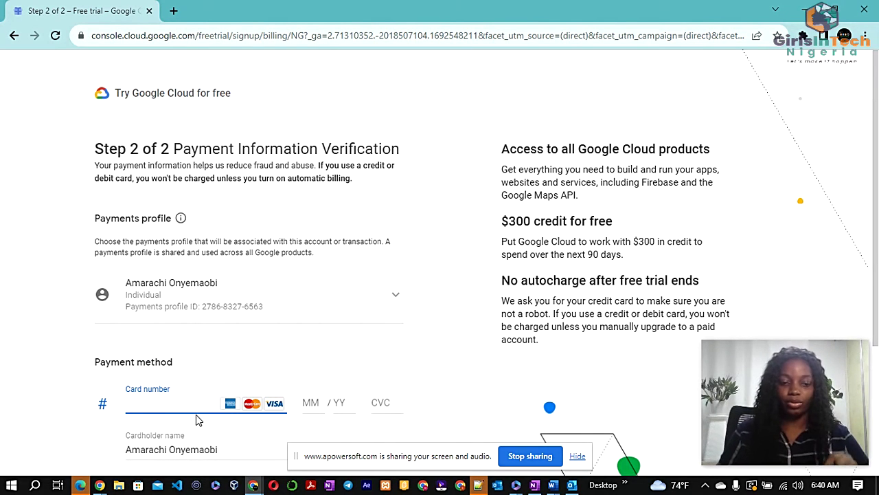
mouse_move(100, 486)
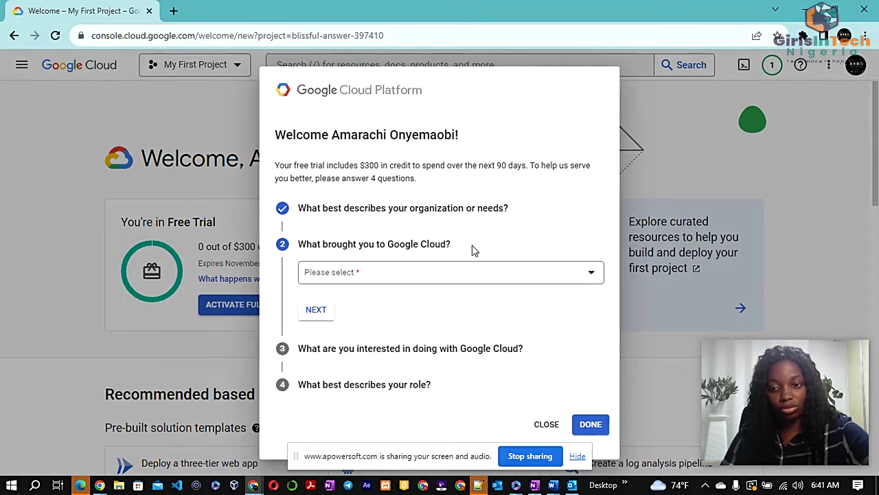
Answer the survey's reason question with 'Use specific products, services, and/or APIs'
left_click(454, 274)
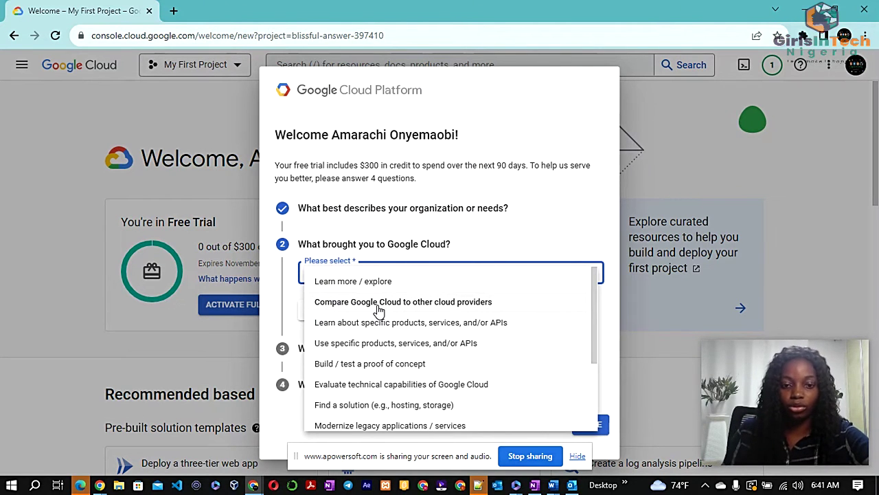
scroll(391, 343, "down", 3)
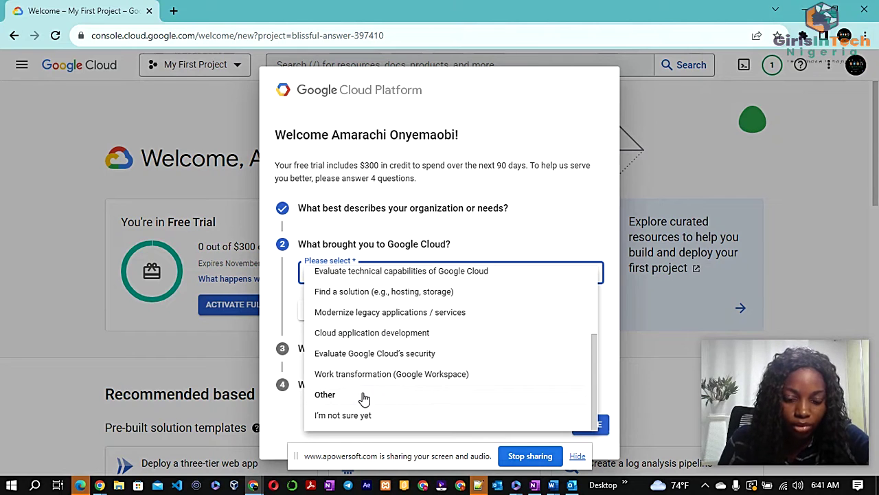
scroll(377, 322, "up", 3)
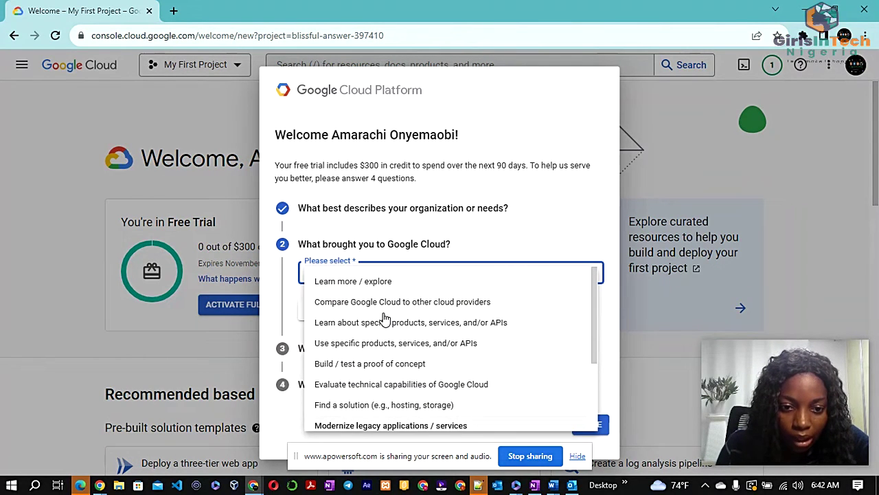
left_click(390, 346)
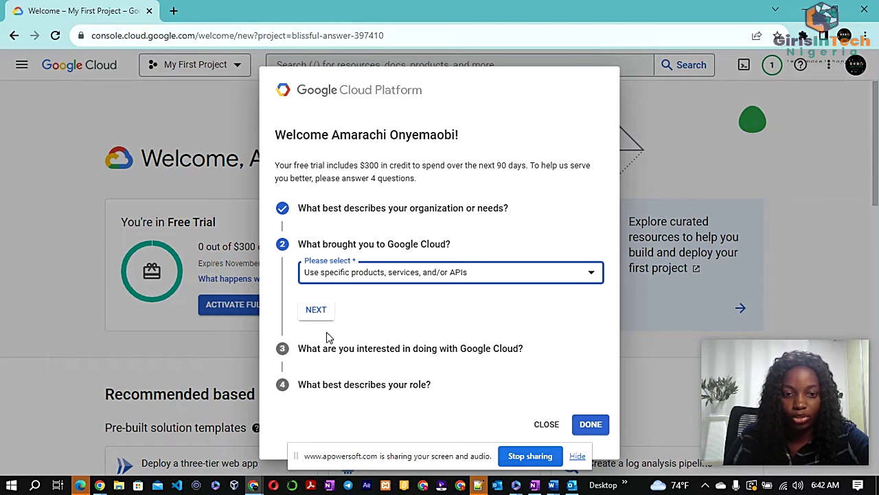
left_click(315, 310)
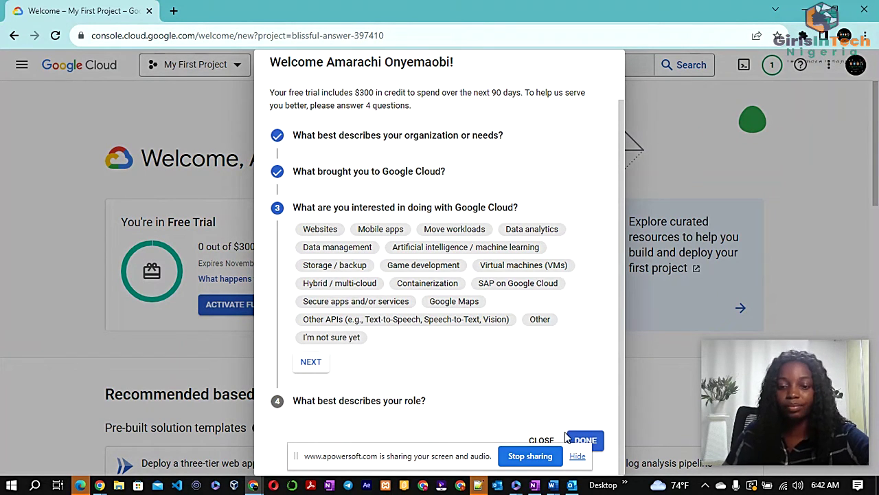
Select Websites, Data management and Other APIs as interests and submit the survey
left_click(586, 440)
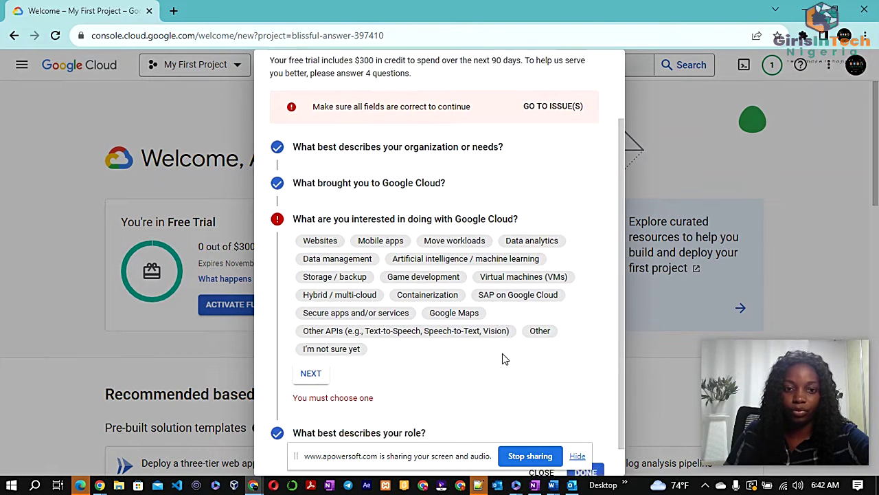
scroll(402, 232, "down", 2)
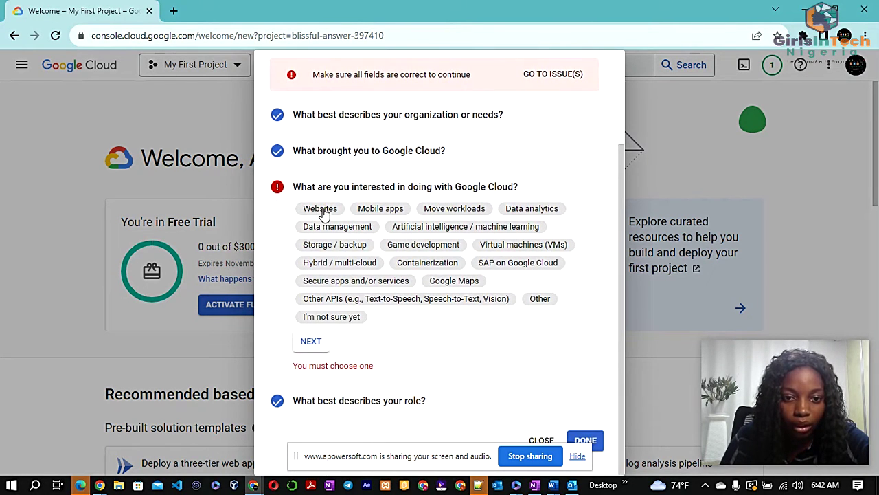
left_click(316, 211)
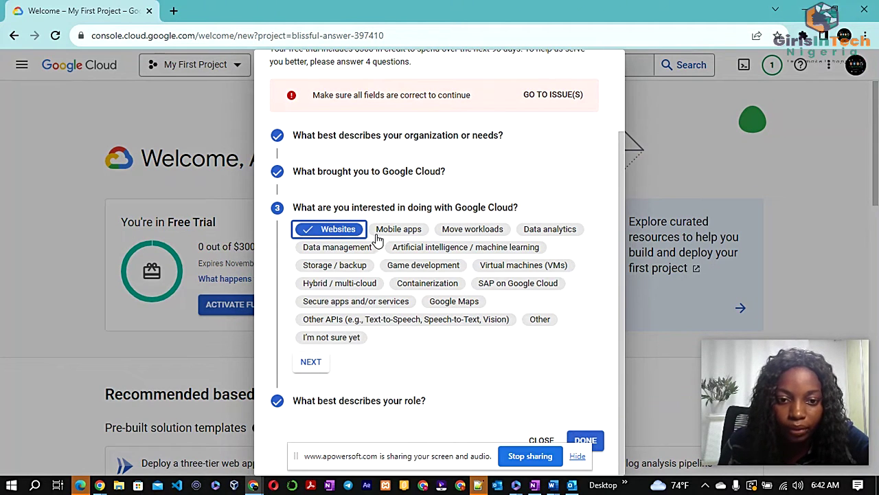
left_click(334, 249)
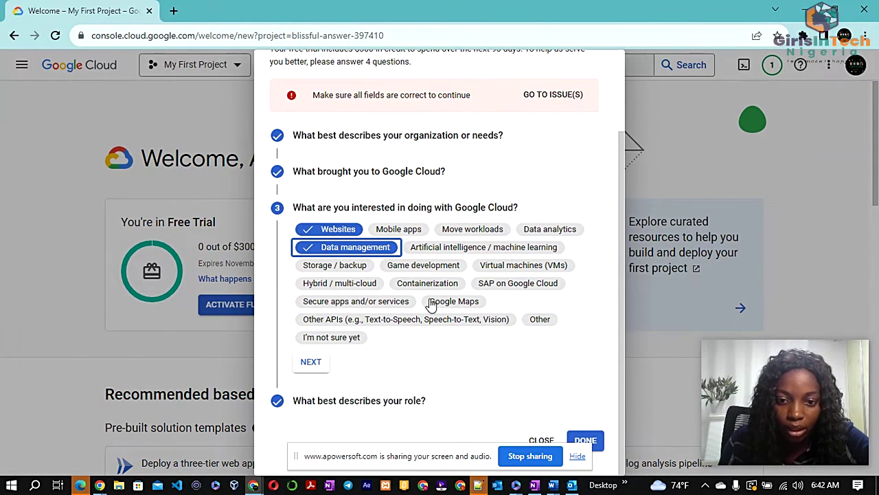
left_click(348, 321)
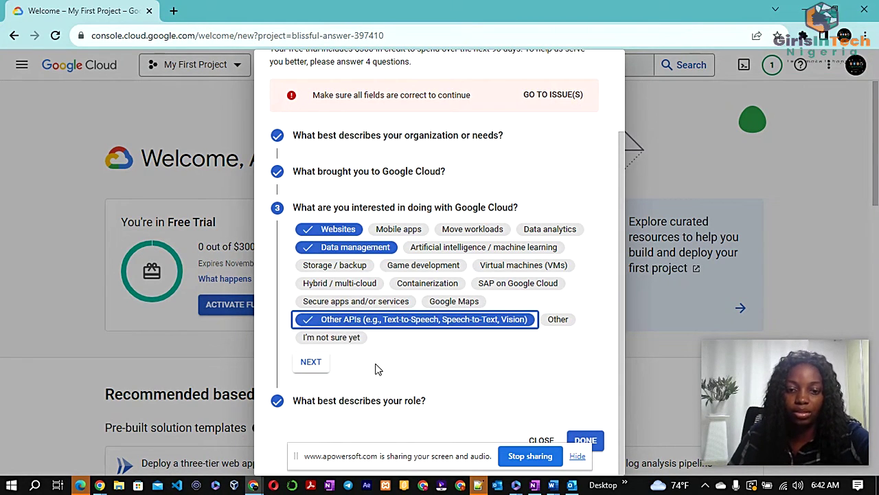
left_click(585, 440)
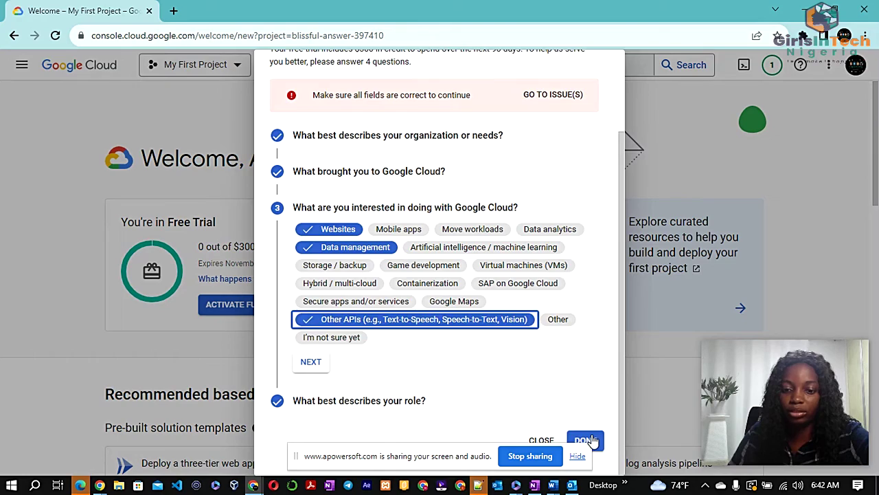
scroll(382, 299, "down", 3)
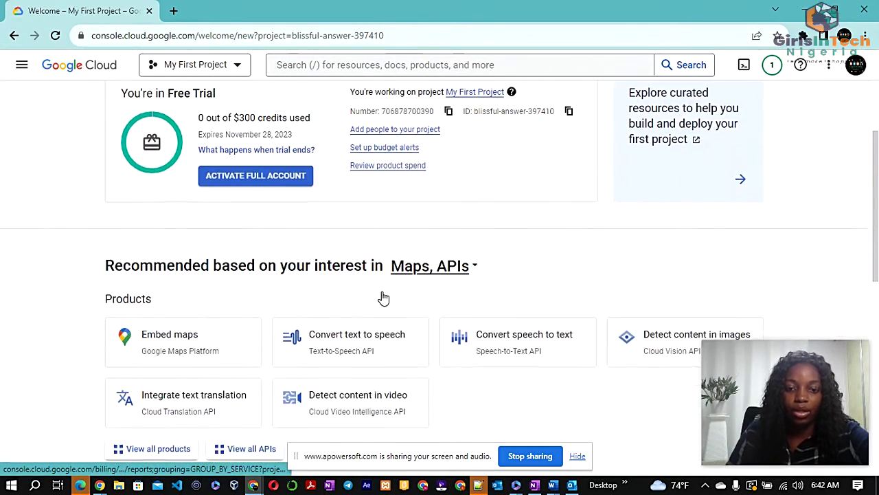
scroll(384, 298, "up", 3)
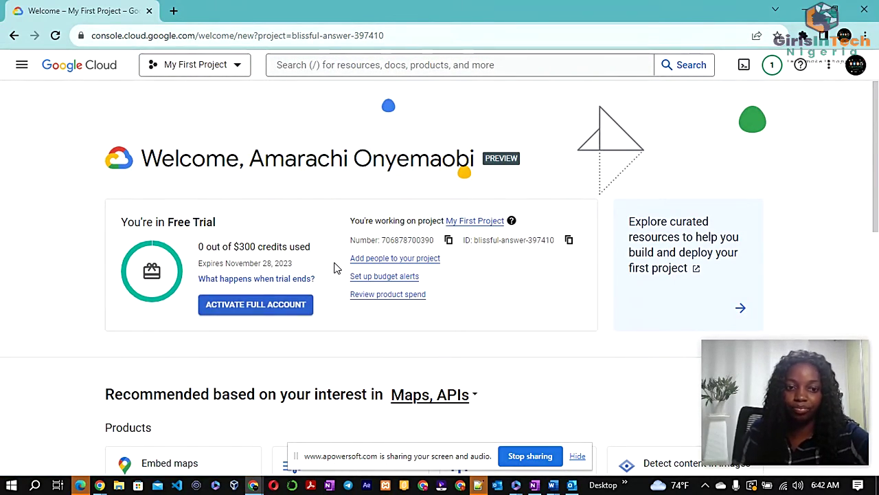
scroll(164, 248, "down", 2)
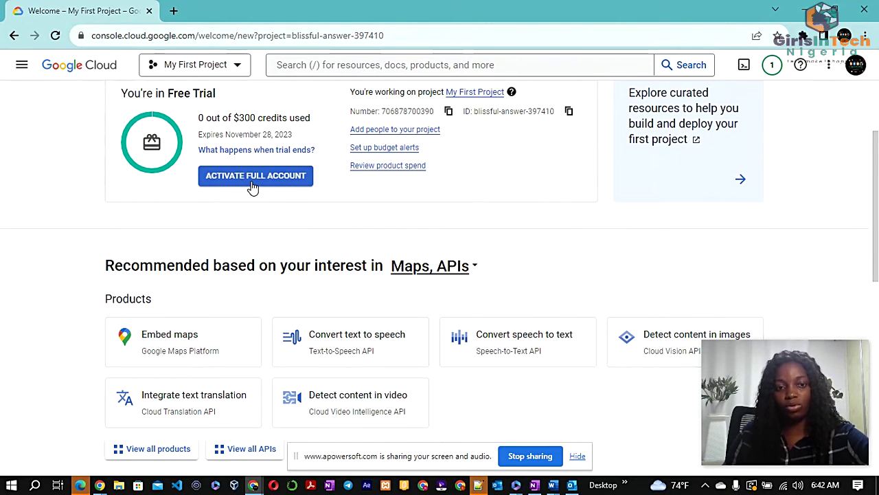
scroll(247, 204, "down", 3)
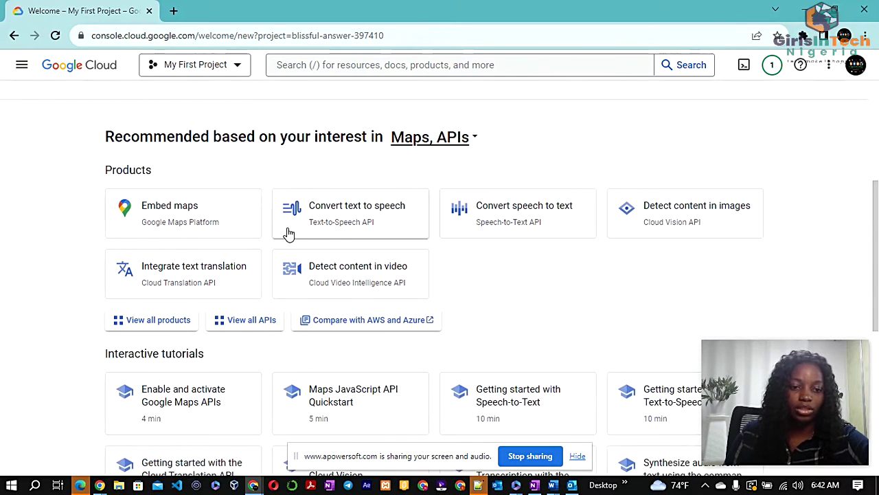
scroll(340, 257, "up", 5)
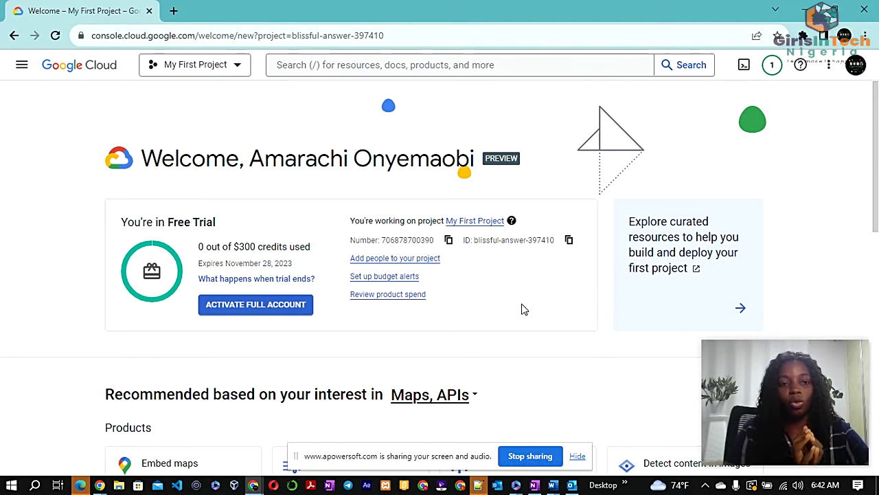
Open the New Project form from the My First Project selector
left_click(196, 63)
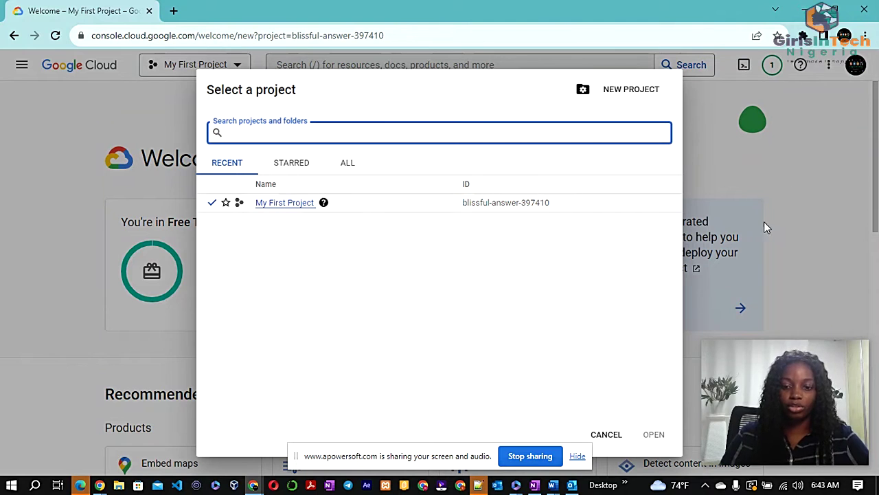
left_click(620, 436)
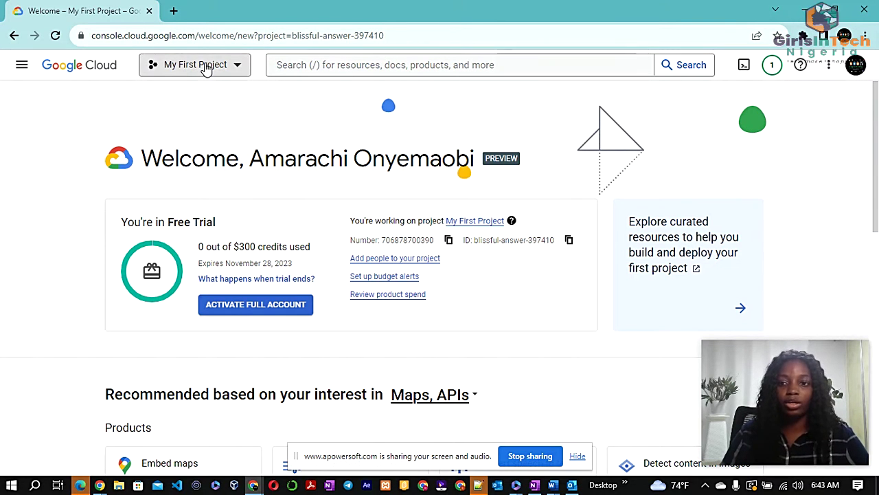
left_click(230, 64)
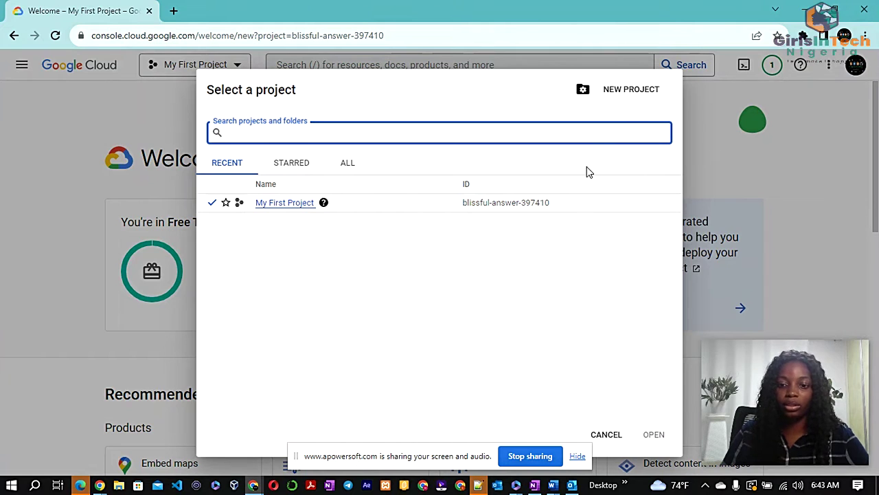
left_click(631, 96)
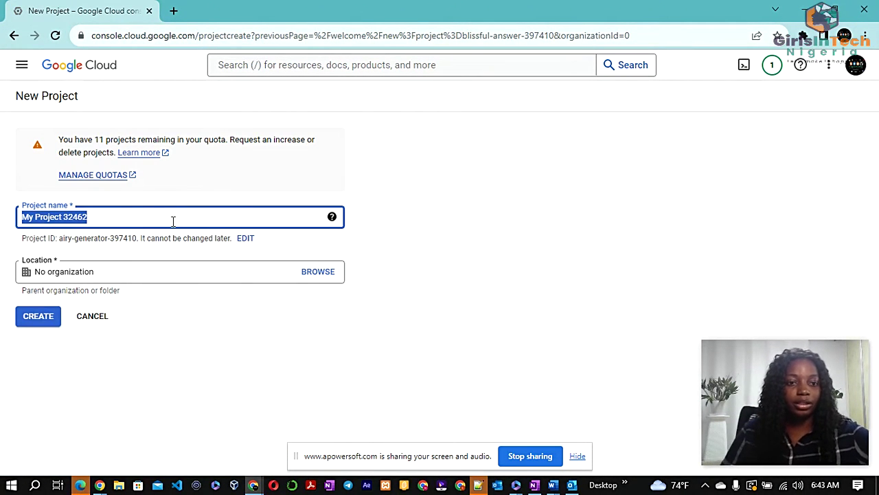
Name the project 'Splunk', keep No organization, and create it
key("BackSpace")
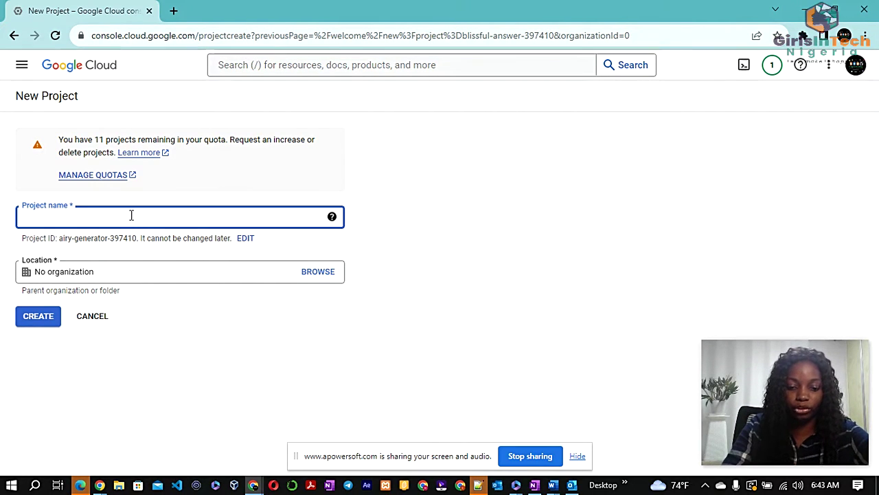
type("Splunk")
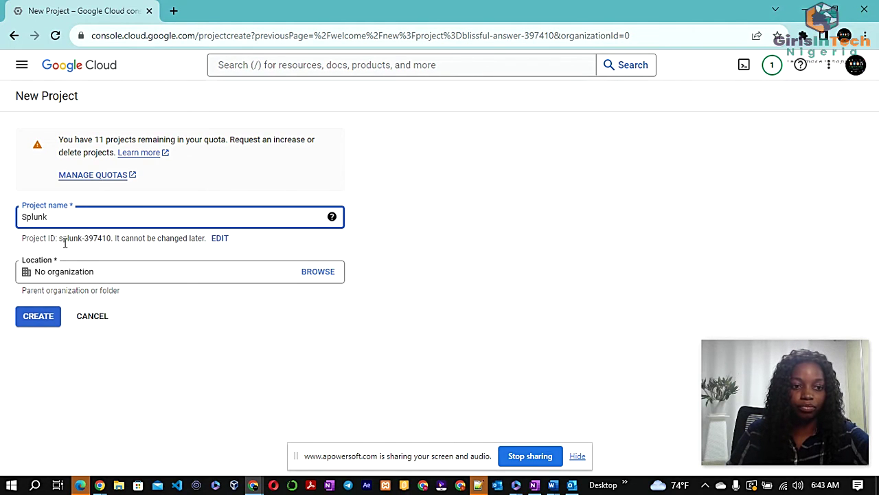
left_click(112, 270)
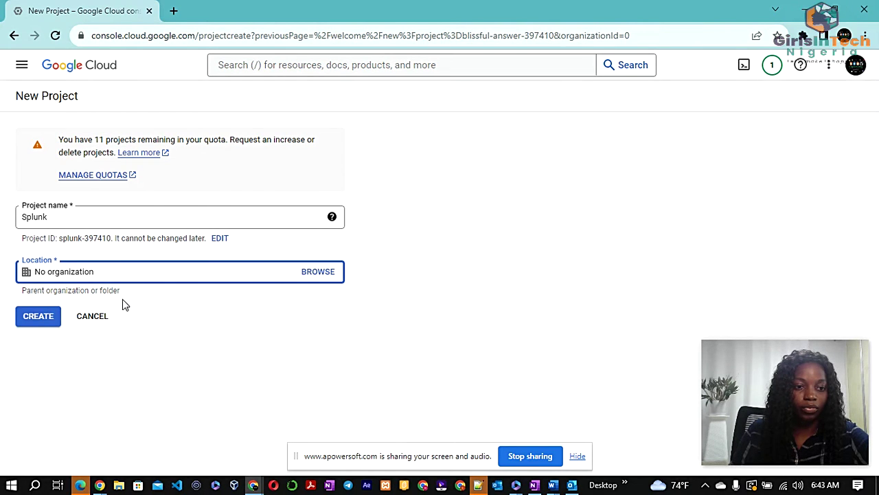
left_click(40, 316)
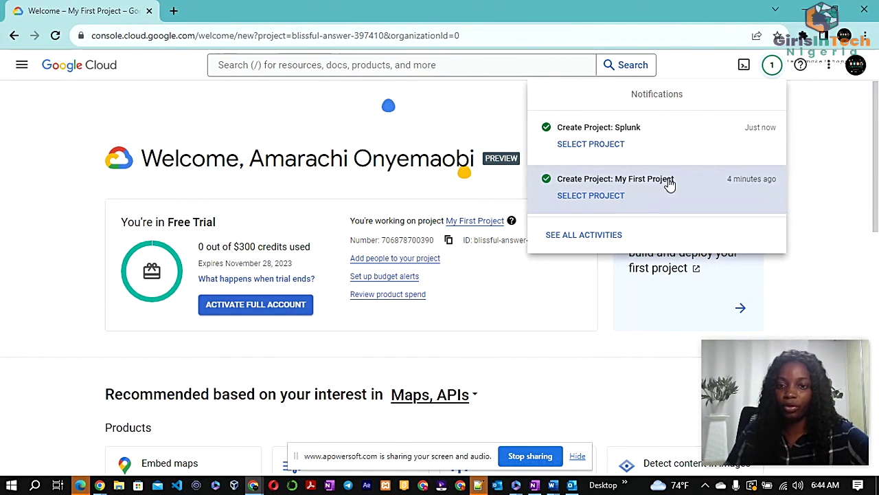
Switch to the newly created Splunk project and look over its dashboard
left_click(639, 138)
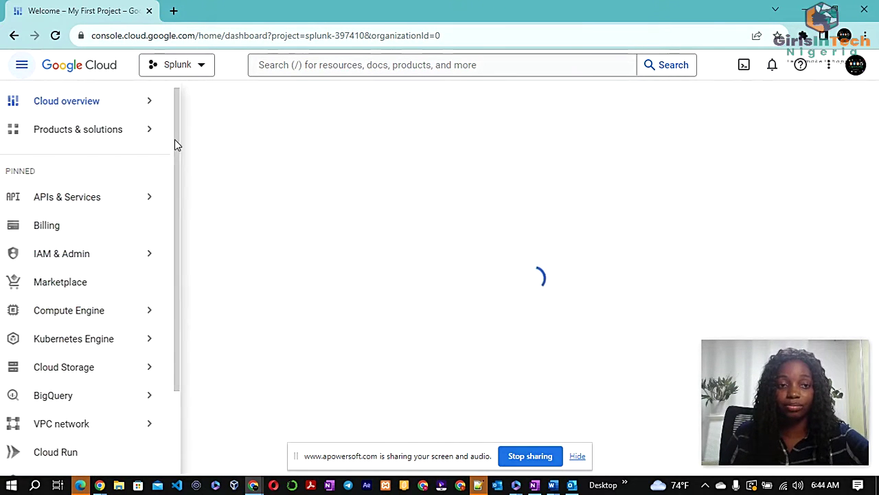
mouse_move(173, 139)
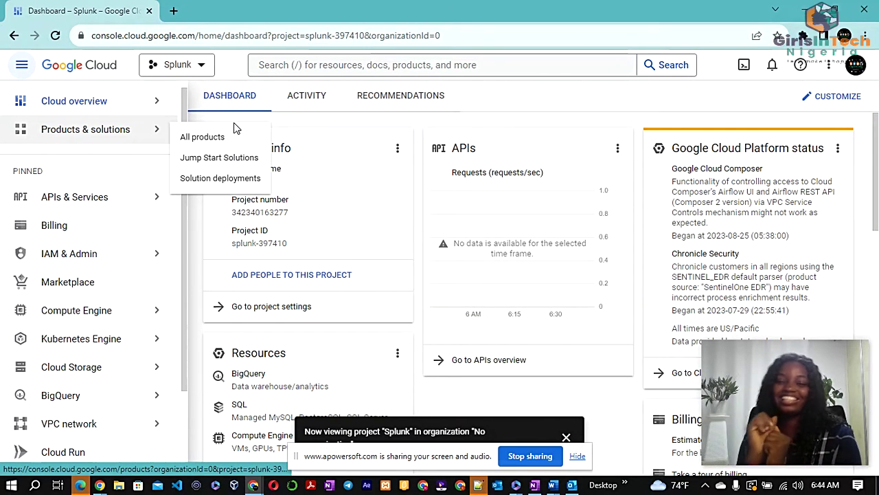
mouse_move(165, 98)
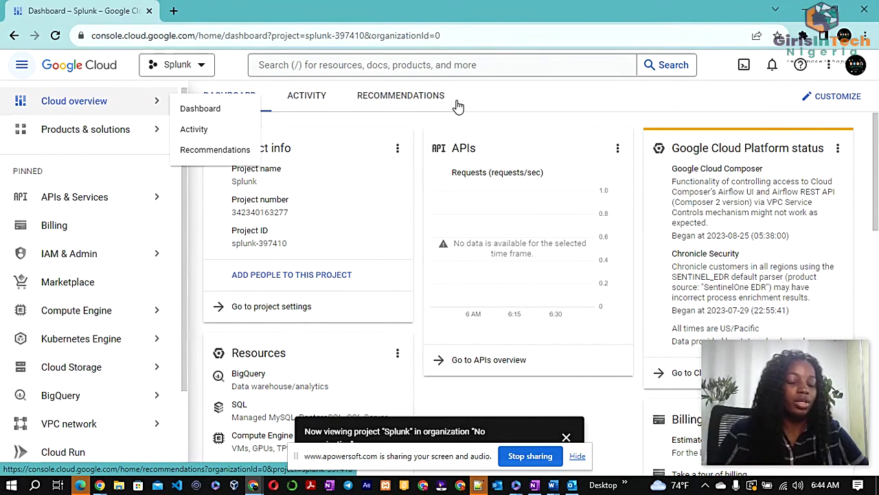
mouse_move(129, 249)
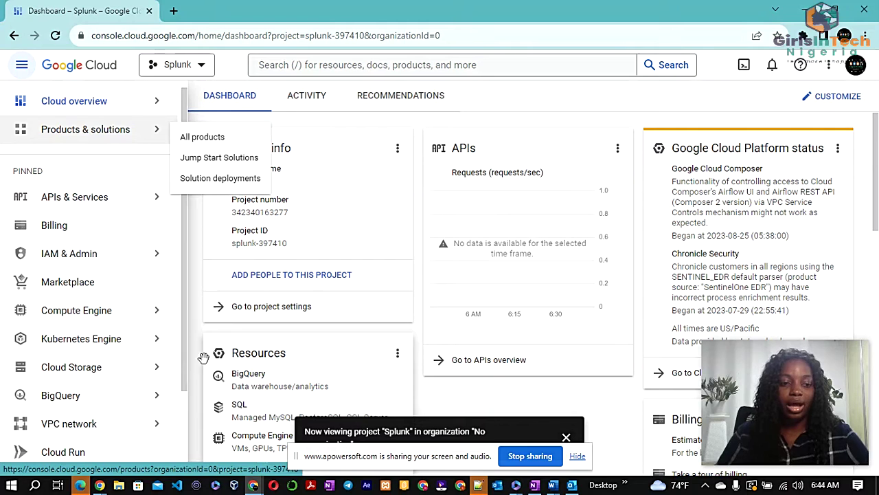
mouse_move(153, 421)
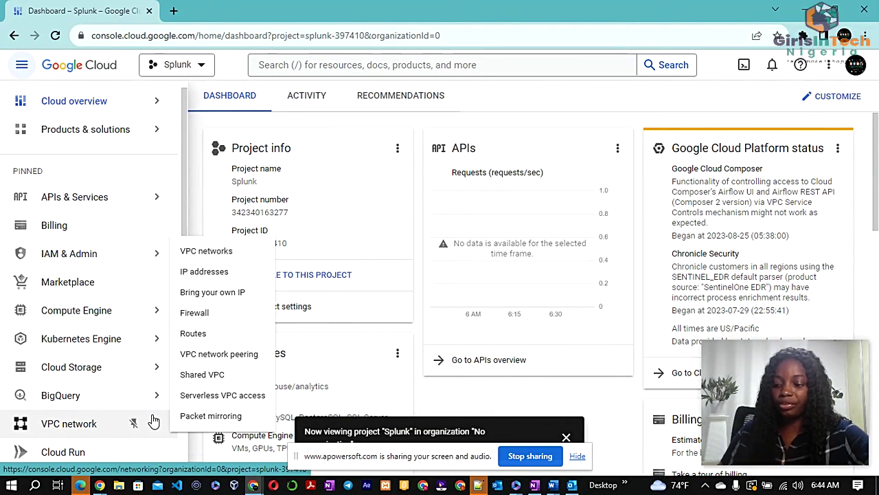
mouse_move(82, 322)
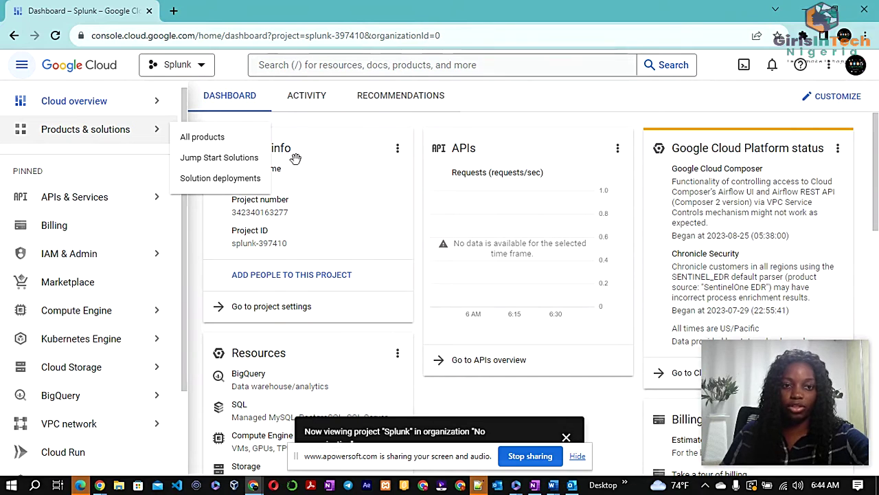
Collapse and reopen the navigation menu to reach the Compute Engine submenu
left_click(23, 67)
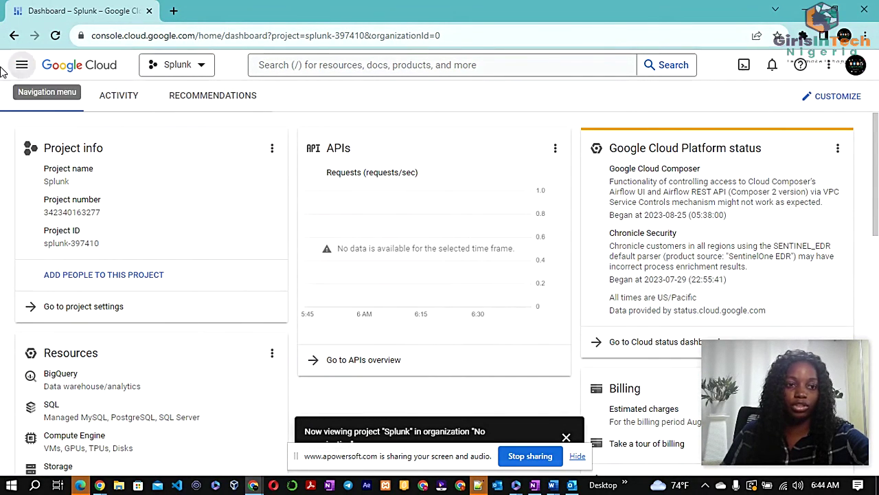
left_click(22, 64)
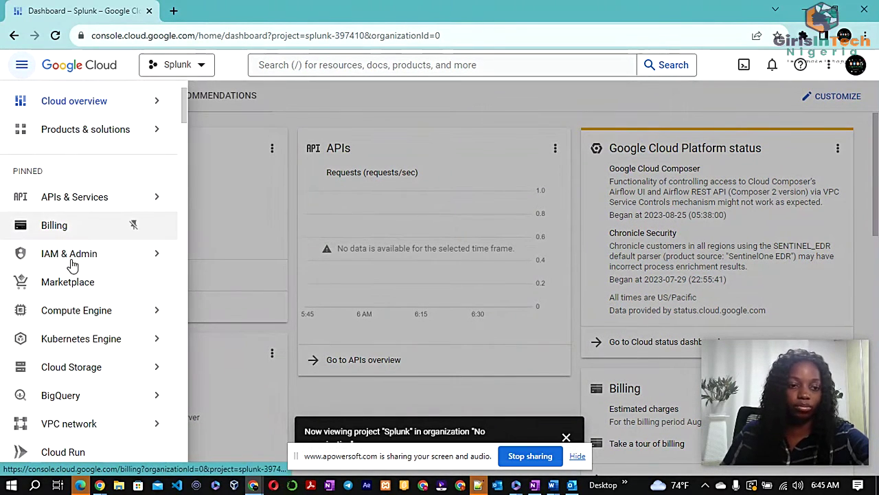
mouse_move(71, 140)
mouse_move(56, 311)
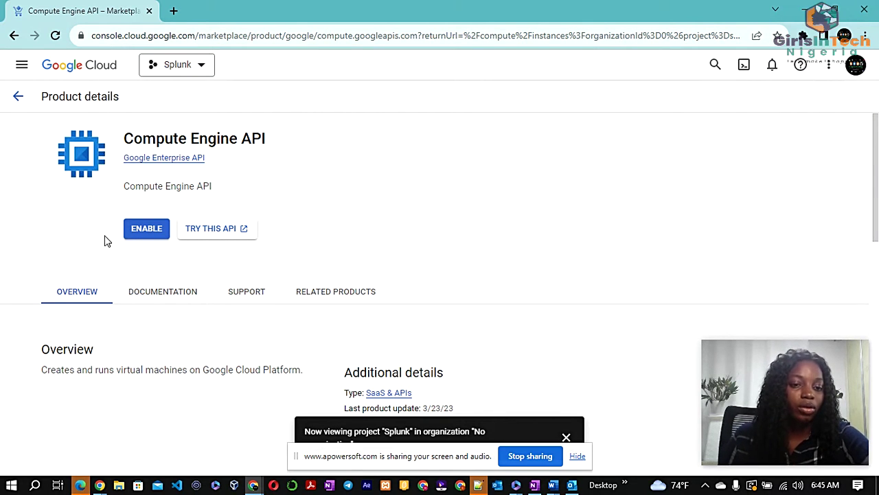
Enable the Compute Engine API for the Splunk project and check the empty VM instances list
left_click(145, 239)
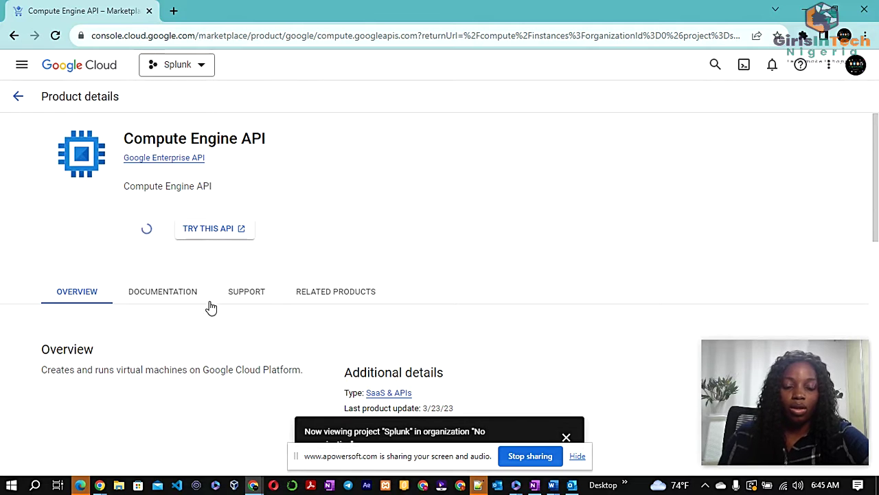
scroll(344, 316, "down", 3)
scroll(346, 316, "up", 3)
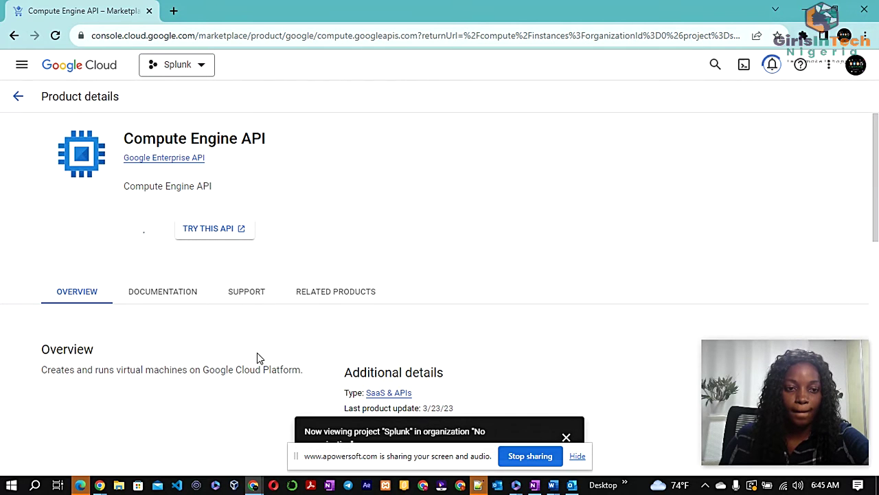
scroll(258, 357, "down", 1)
scroll(258, 355, "down", 3)
scroll(258, 355, "up", 4)
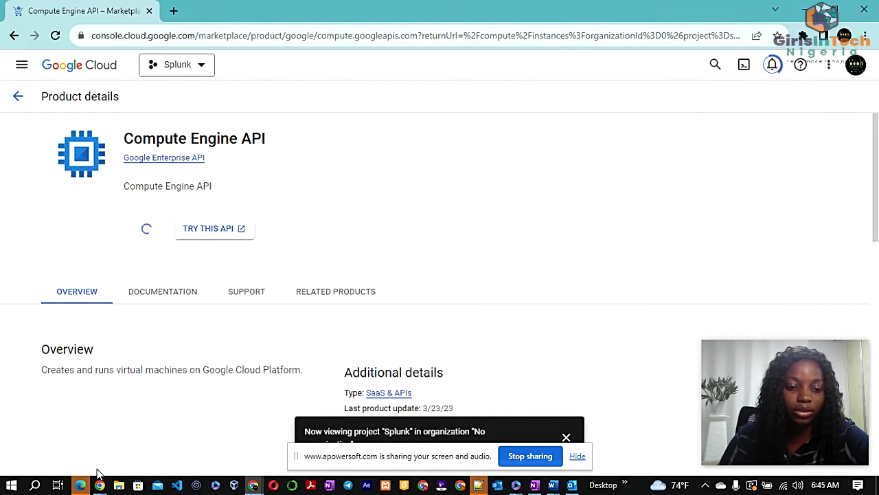
scroll(142, 336, "down", 2)
scroll(134, 342, "up", 2)
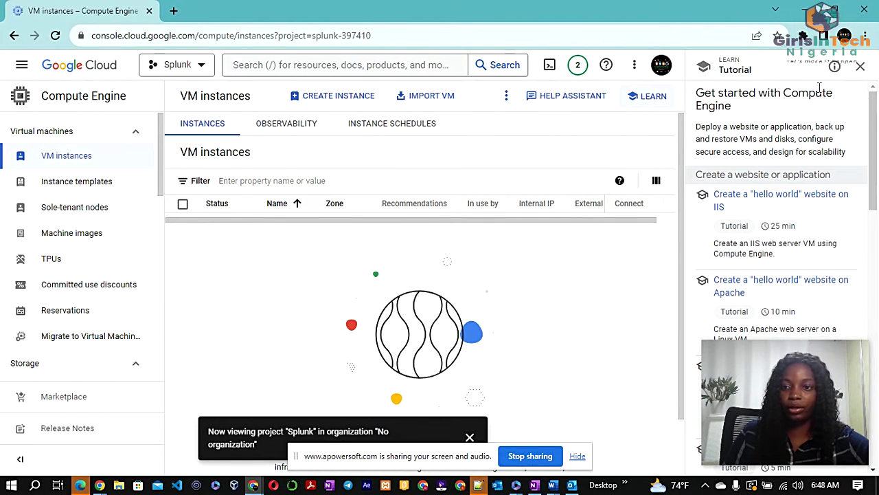
Close the Compute Engine tutorial panel on the VM instances page
left_click(860, 69)
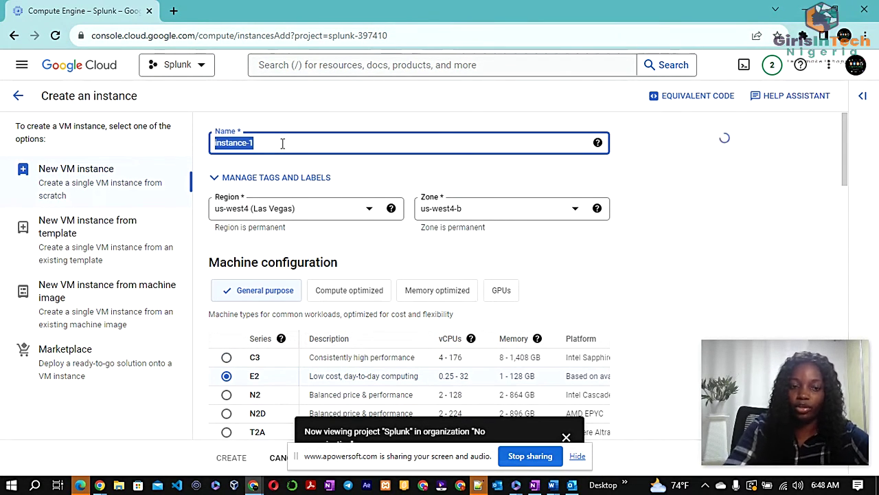
Replace the default name instance-1 with splunk-main
key("BackSpace")
type("splunk")
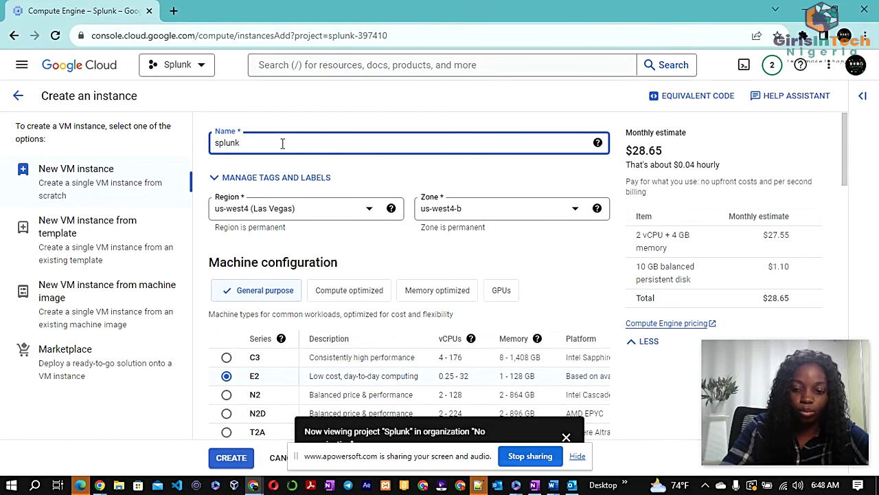
type("-main")
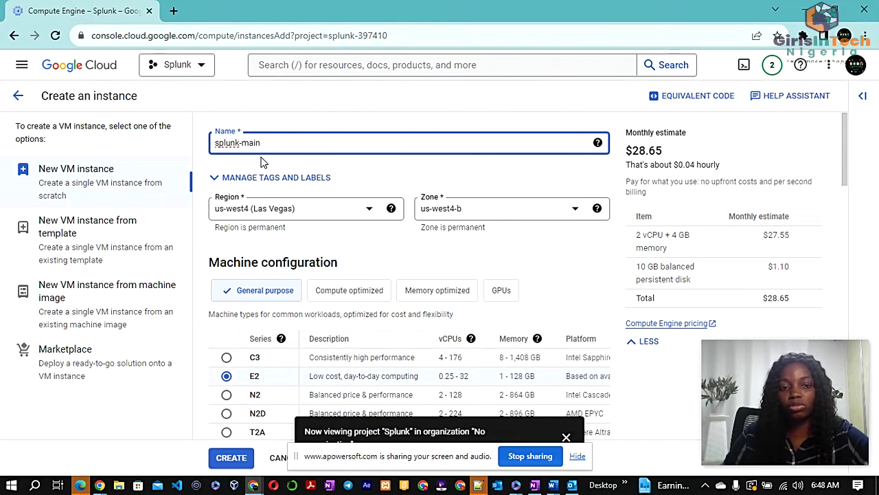
left_click(318, 112)
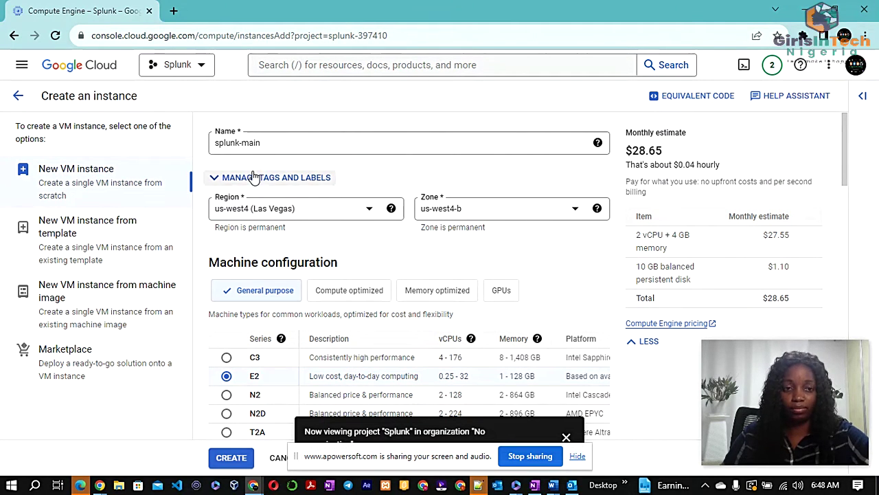
scroll(258, 182, "down", 1)
scroll(265, 200, "up", 1)
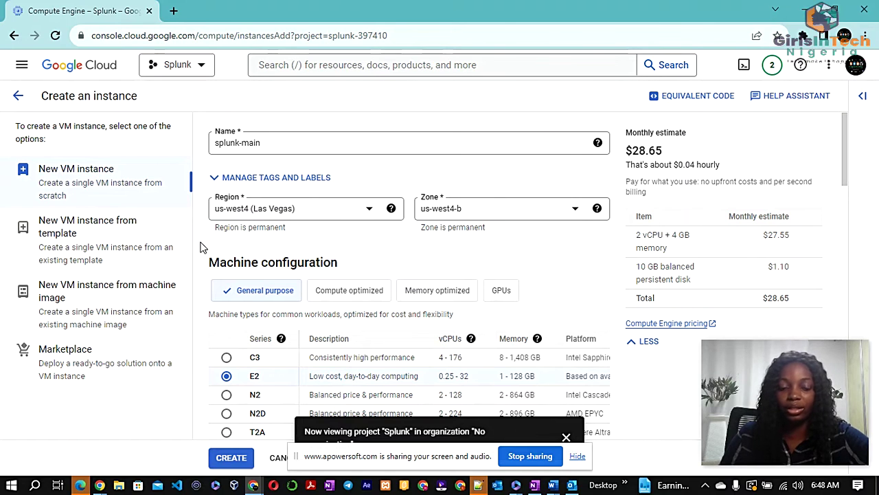
Set the instance region to us-west1 (Oregon), giving zone us-west1-b
left_click(342, 208)
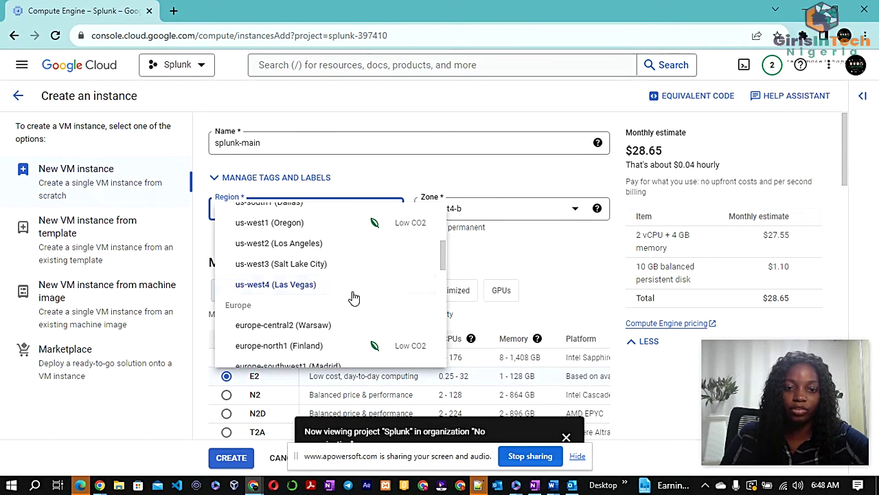
left_click(325, 225)
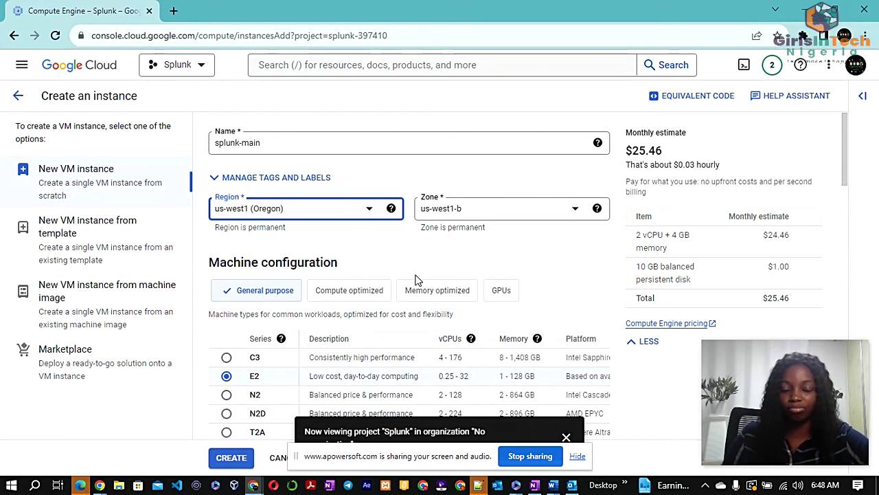
scroll(416, 285, "down", 2)
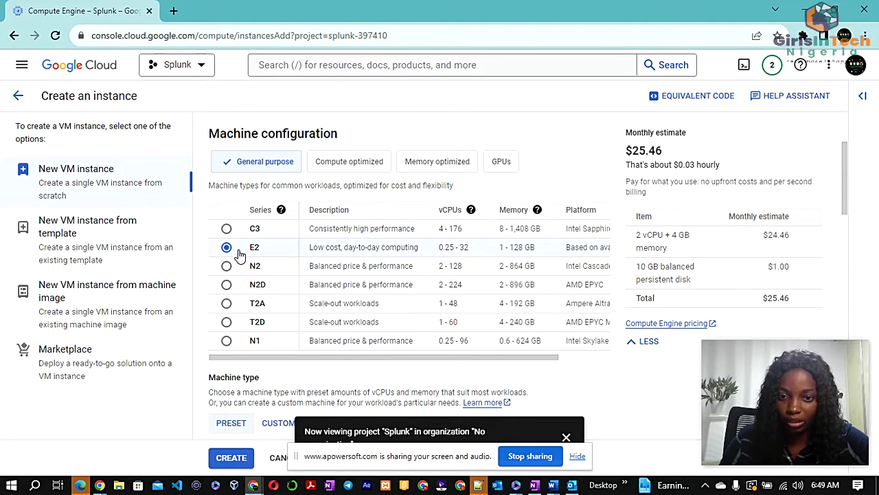
scroll(353, 251, "down", 3)
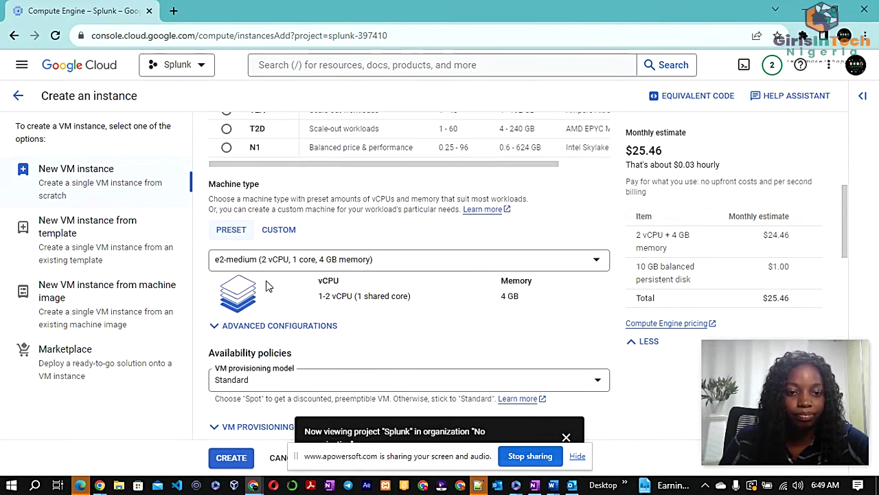
scroll(267, 285, "down", 1)
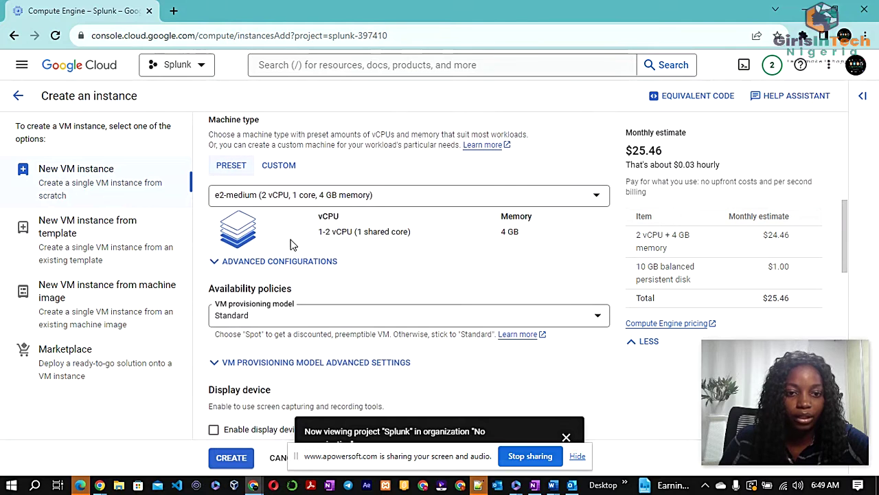
left_click(330, 197)
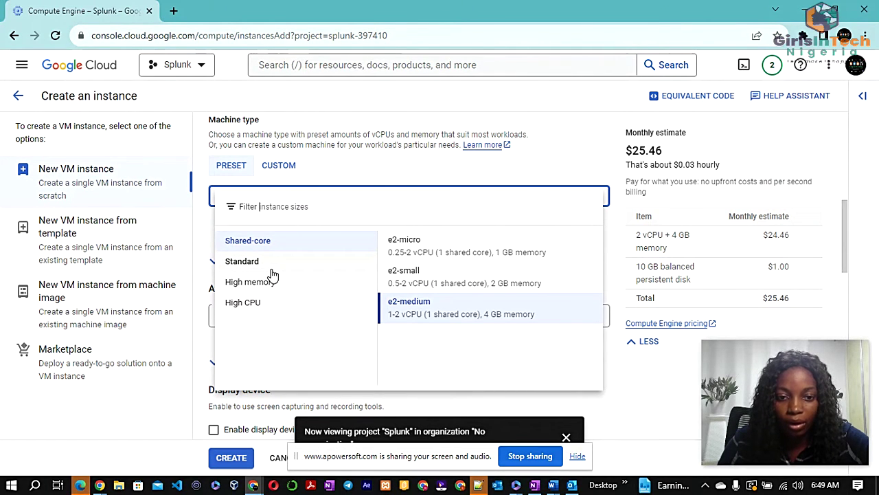
Choose the e2-standard-2 machine type from the Standard sizes (2 vCPU, 8 GB memory)
left_click(272, 267)
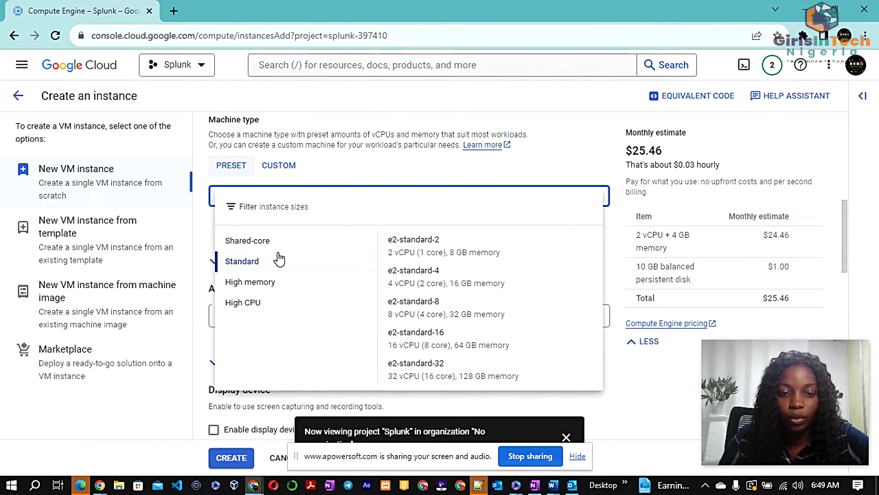
left_click(292, 243)
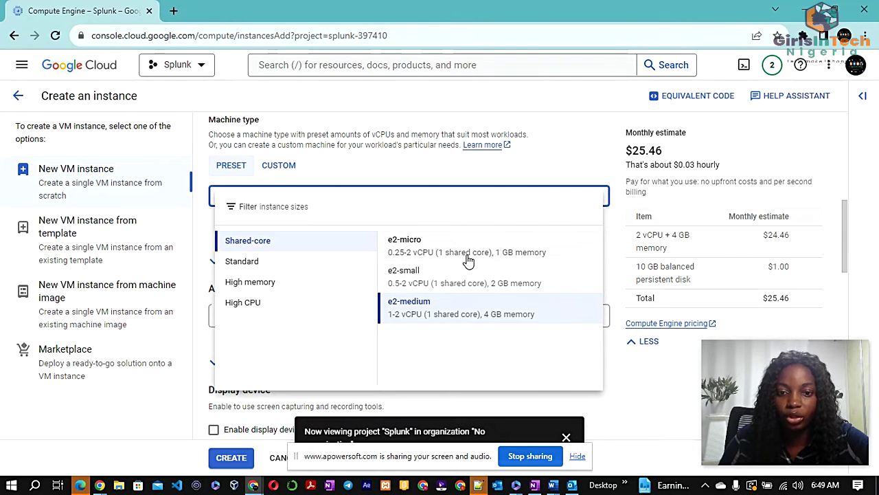
left_click(269, 268)
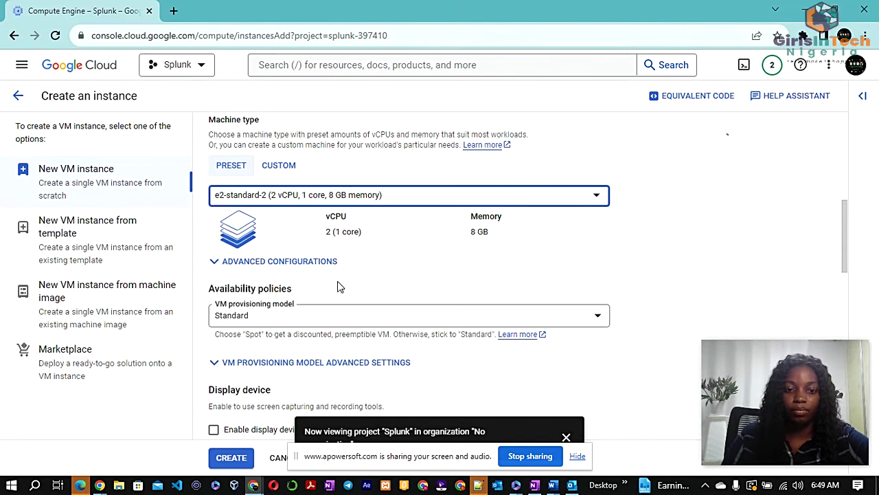
scroll(268, 330, "down", 2)
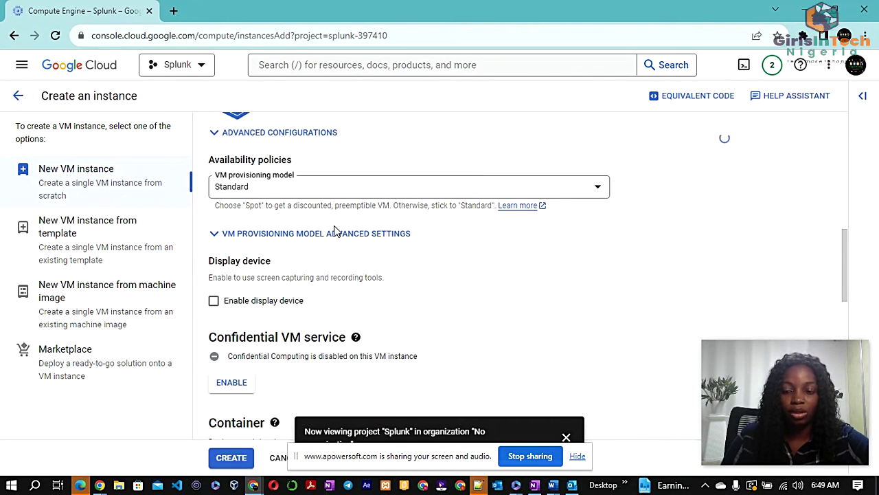
Keep the Standard VM provisioning model and move down to the Boot disk section
left_click(337, 187)
left_click(342, 196)
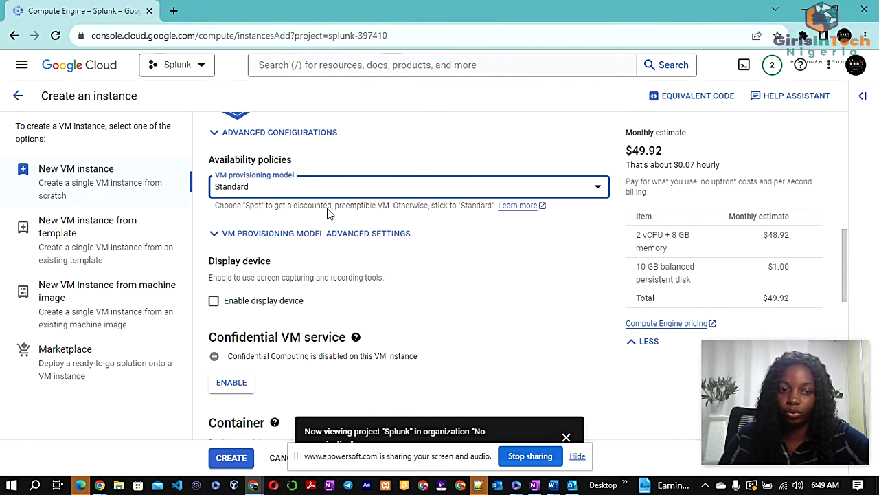
scroll(343, 179, "up", 2)
scroll(346, 155, "down", 1)
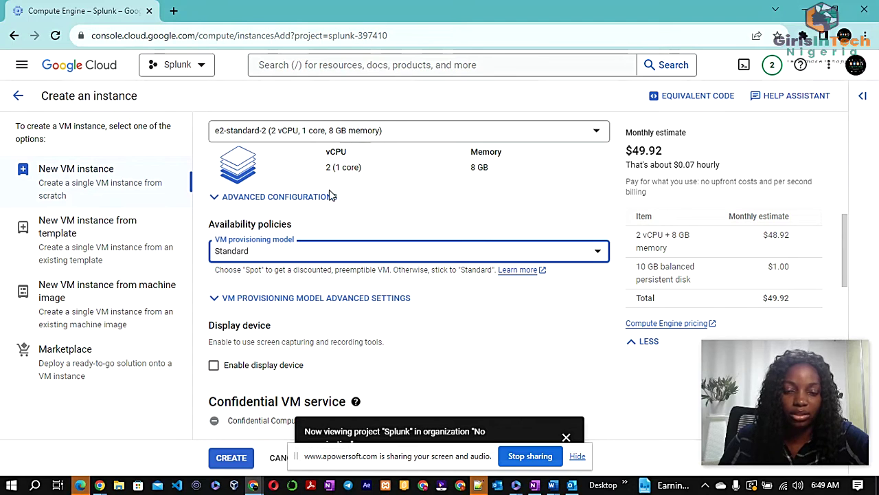
scroll(278, 253, "down", 4)
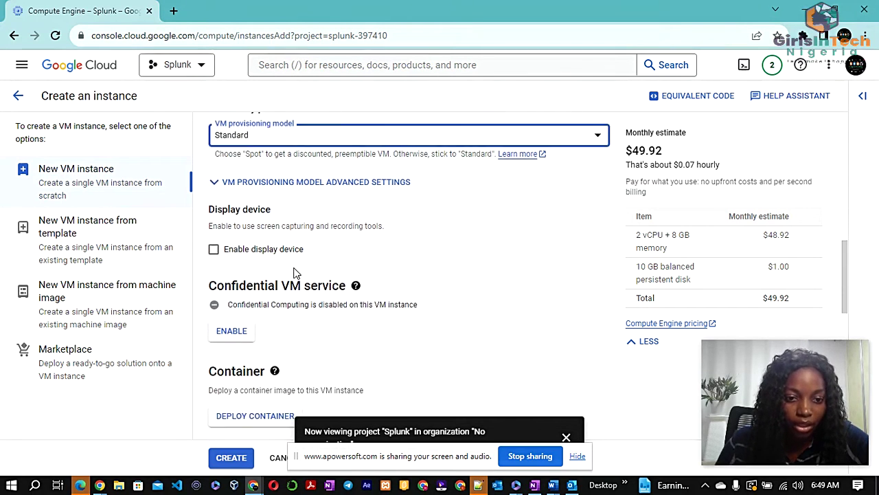
scroll(304, 227, "up", 4)
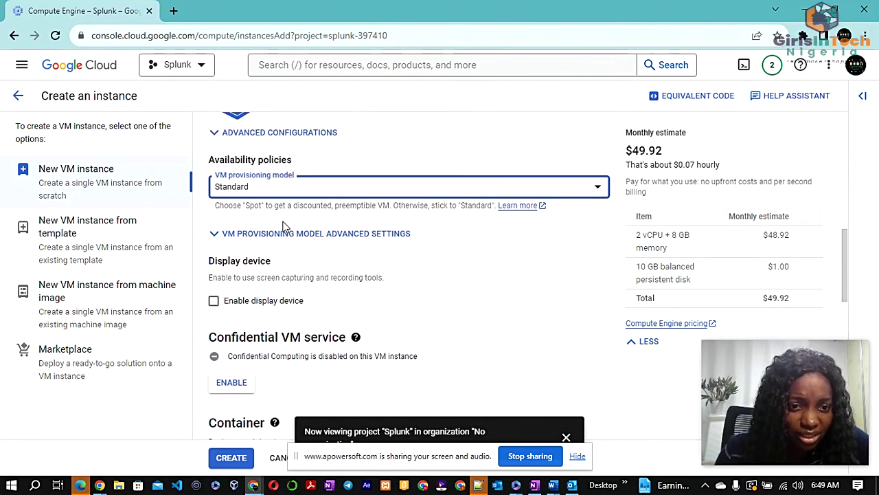
scroll(285, 230, "down", 3)
scroll(282, 237, "down", 3)
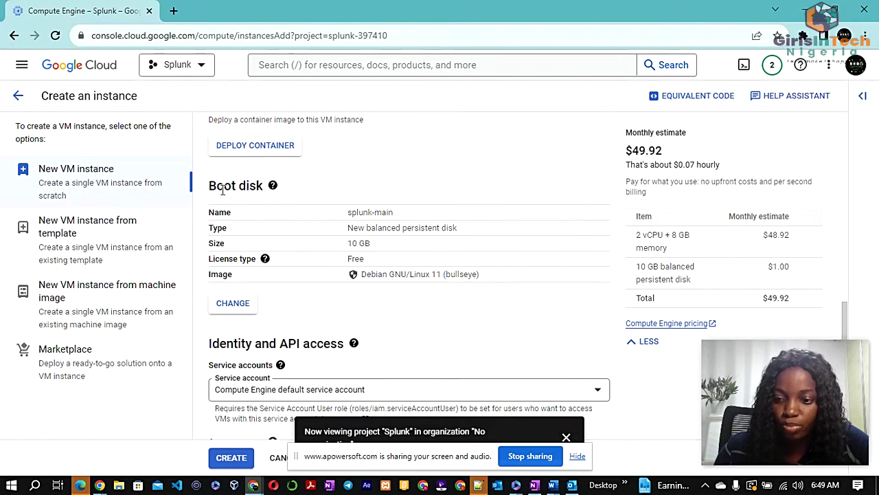
Change the boot disk operating system to CentOS, version CentOS Stream 8
left_click(249, 303)
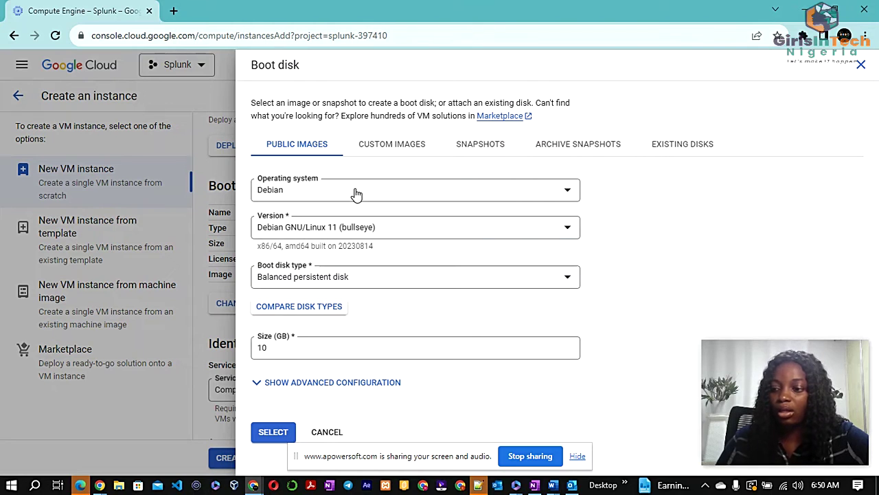
left_click(356, 193)
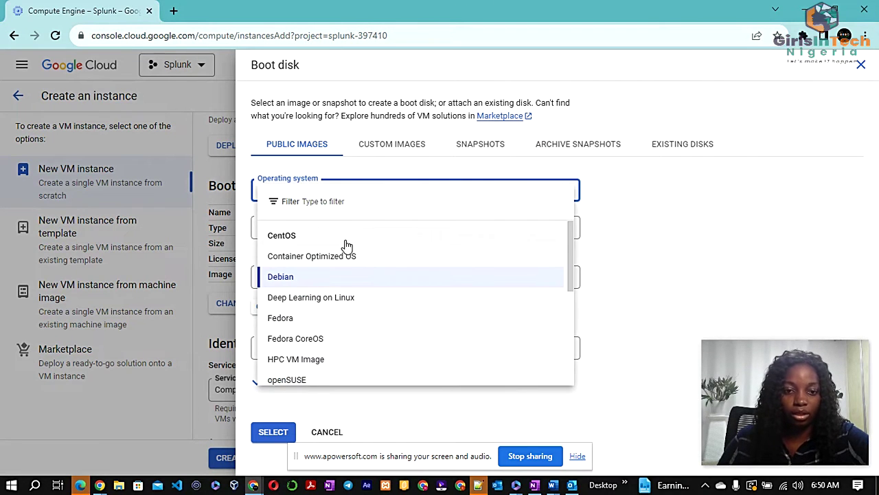
key("Escape")
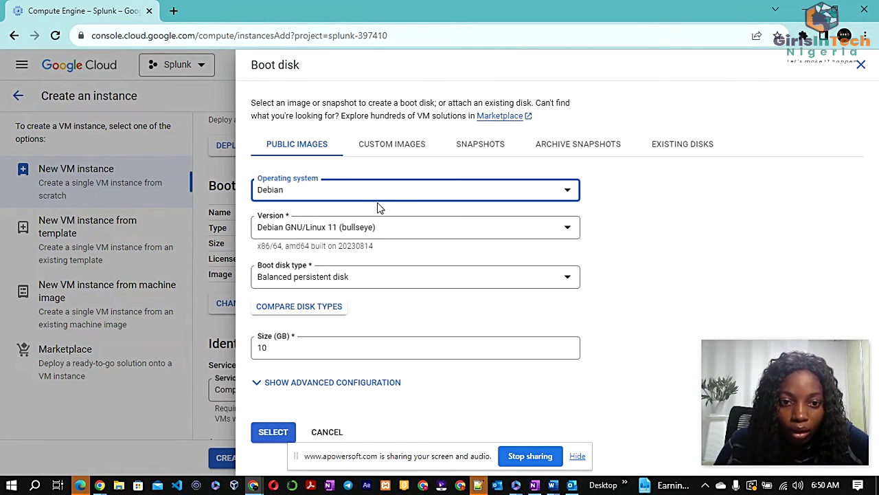
left_click(371, 197)
scroll(322, 294, "down", 3)
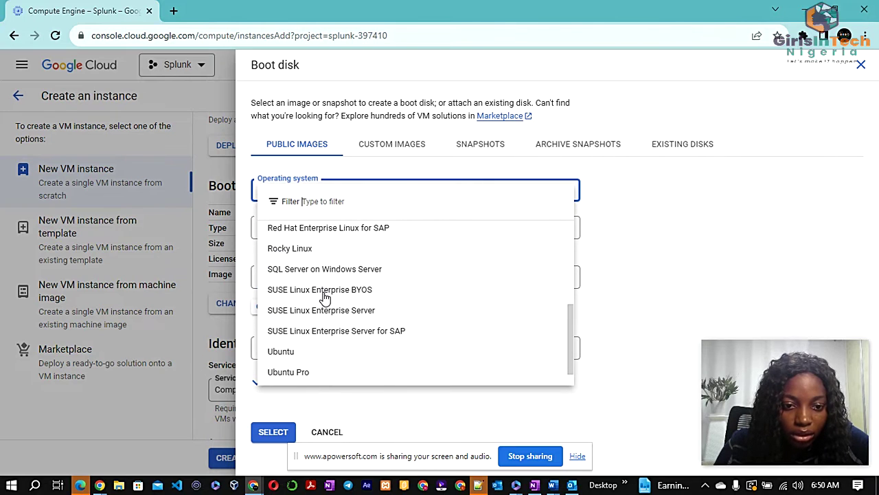
scroll(322, 294, "up", 3)
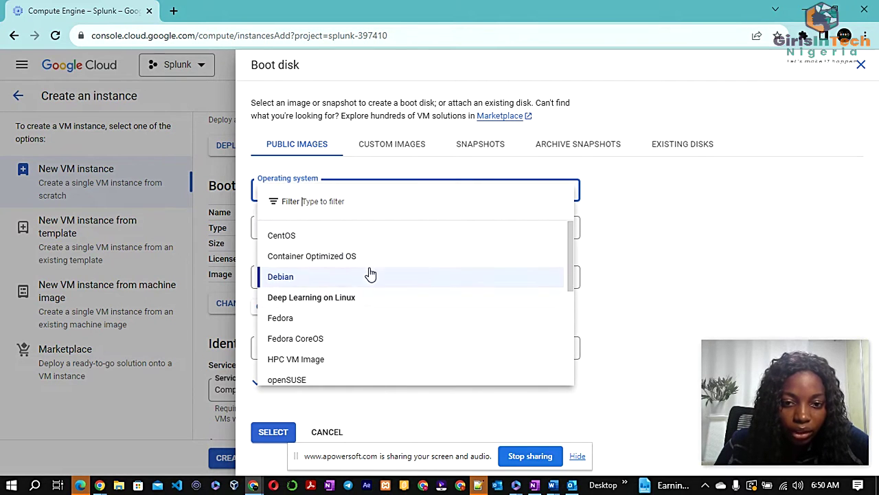
left_click(631, 234)
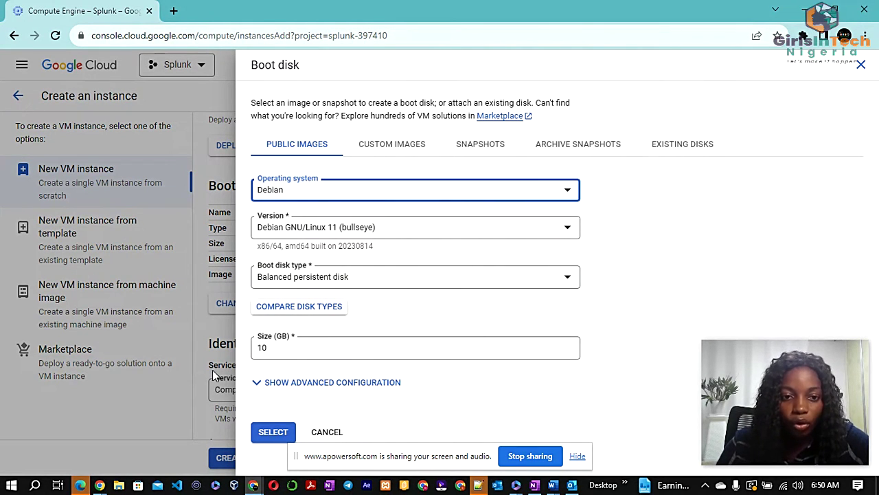
left_click(340, 193)
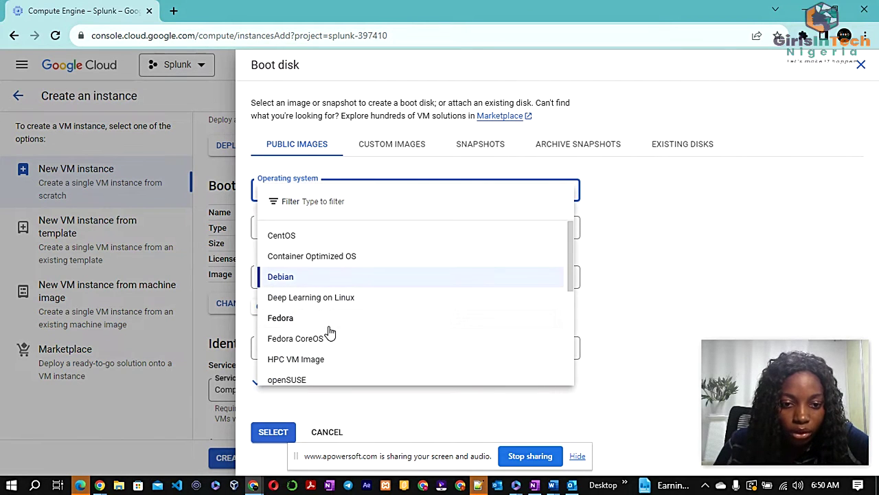
scroll(330, 332, "down", 2)
scroll(330, 332, "down", 3)
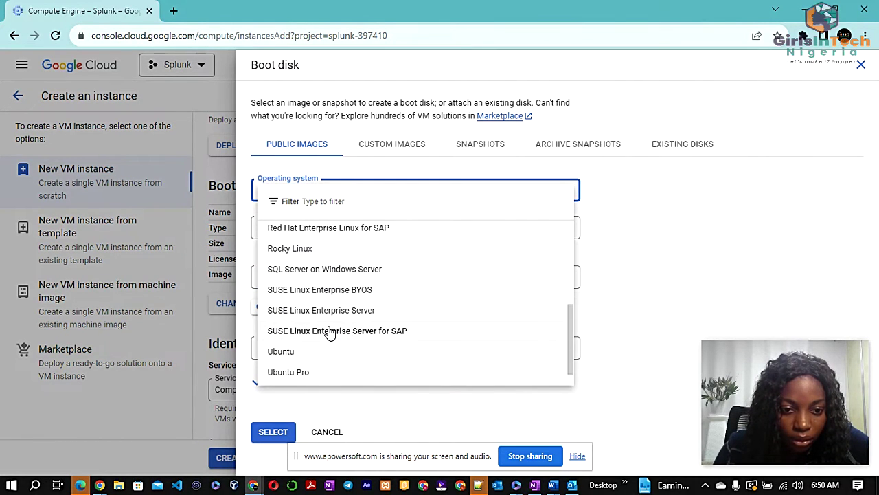
scroll(291, 326, "up", 5)
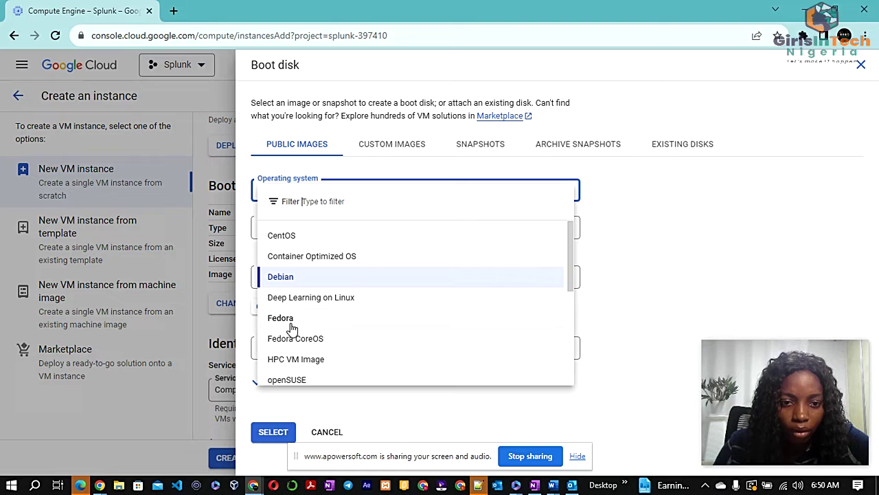
left_click(282, 236)
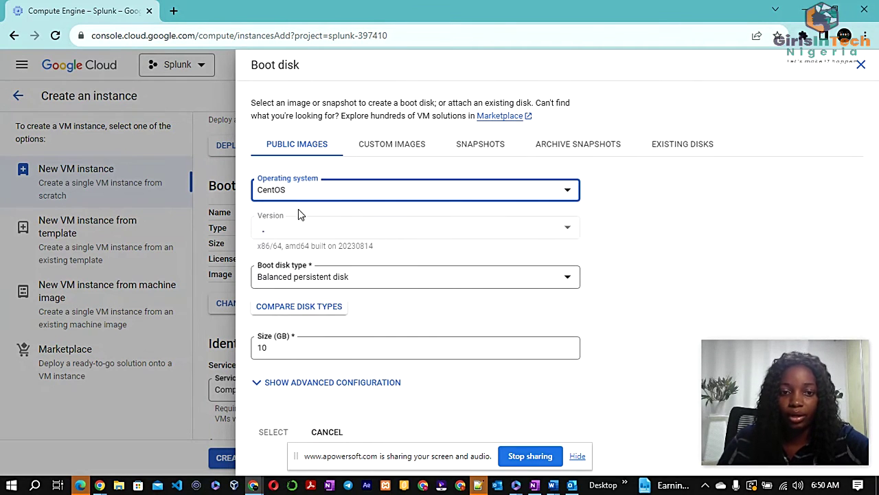
left_click(290, 234)
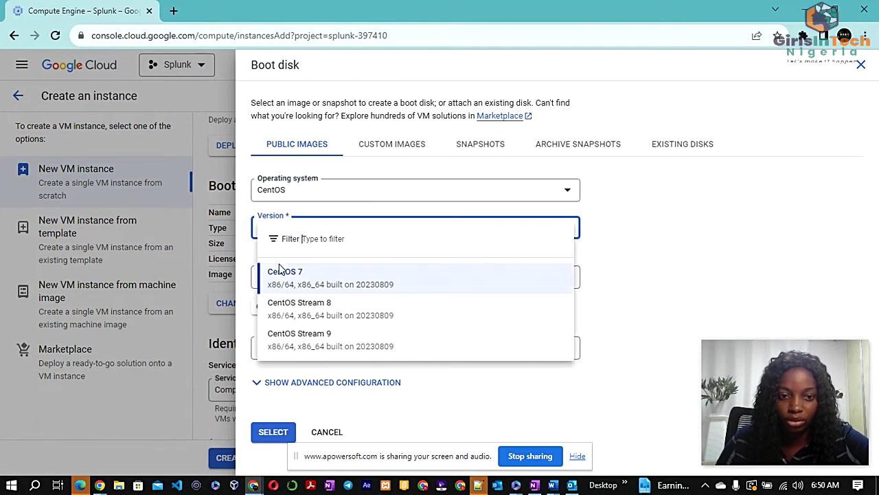
left_click(313, 314)
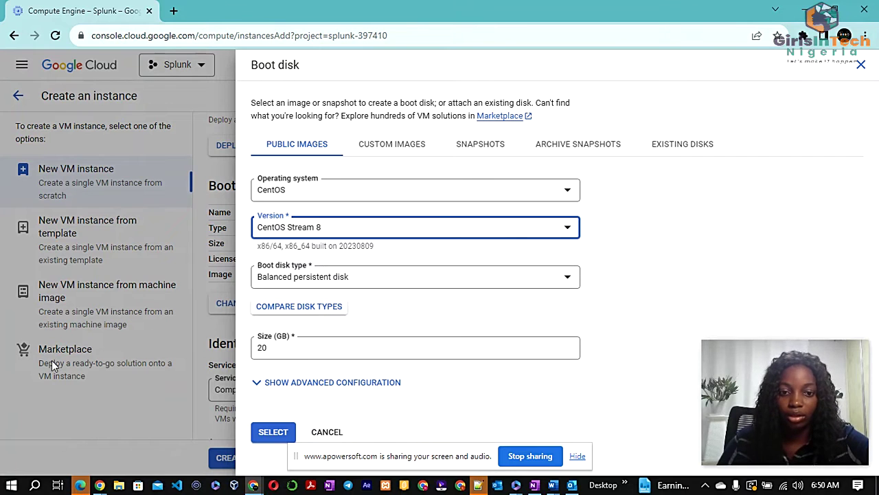
left_click(637, 271)
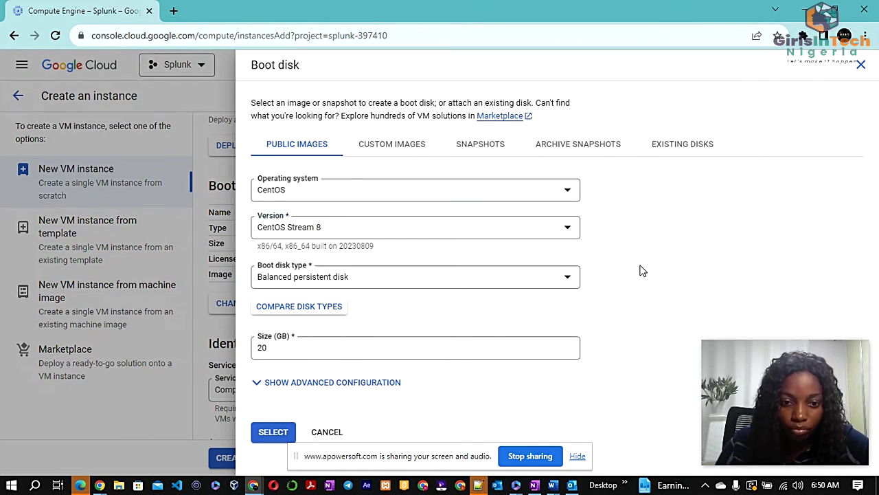
Set the boot disk type to Standard persistent disk with a 20 GB size
left_click(436, 285)
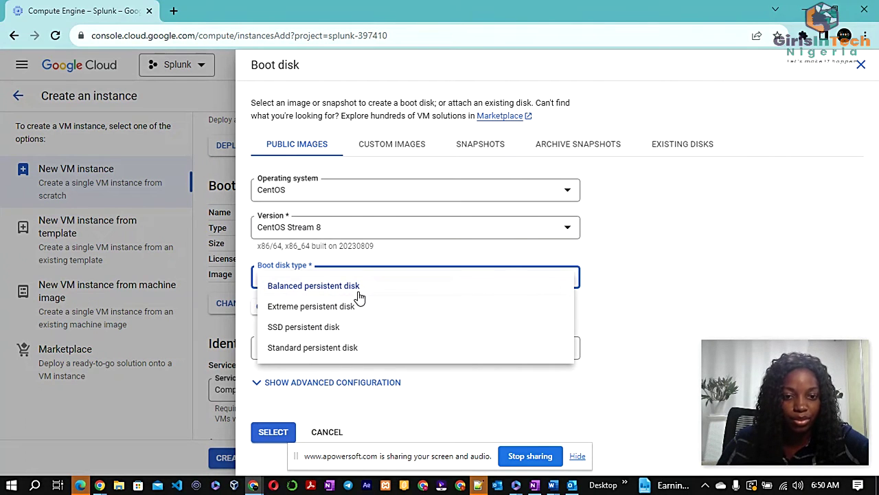
left_click(339, 347)
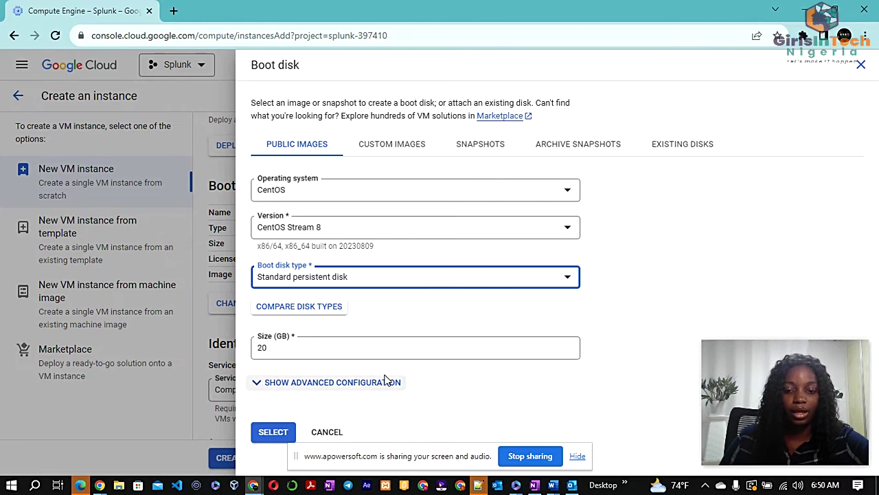
left_click_drag(390, 454, 615, 81)
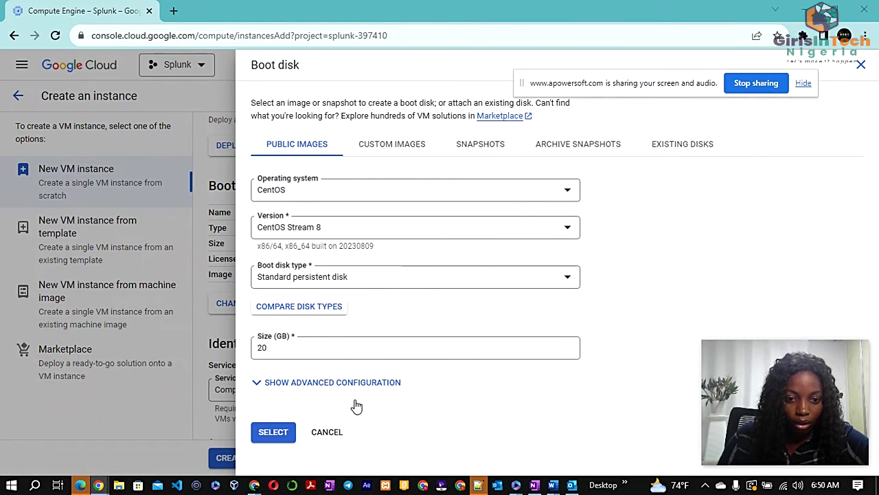
left_click(259, 384)
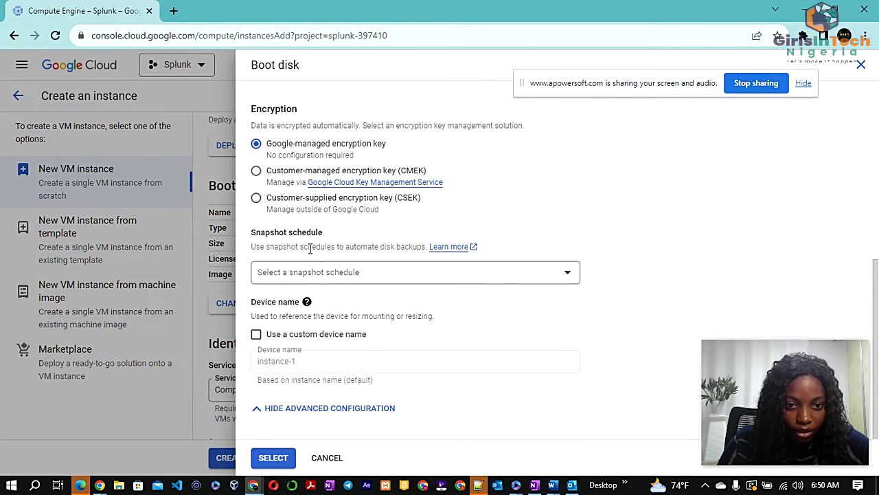
scroll(310, 248, "up", 4)
scroll(315, 287, "down", 5)
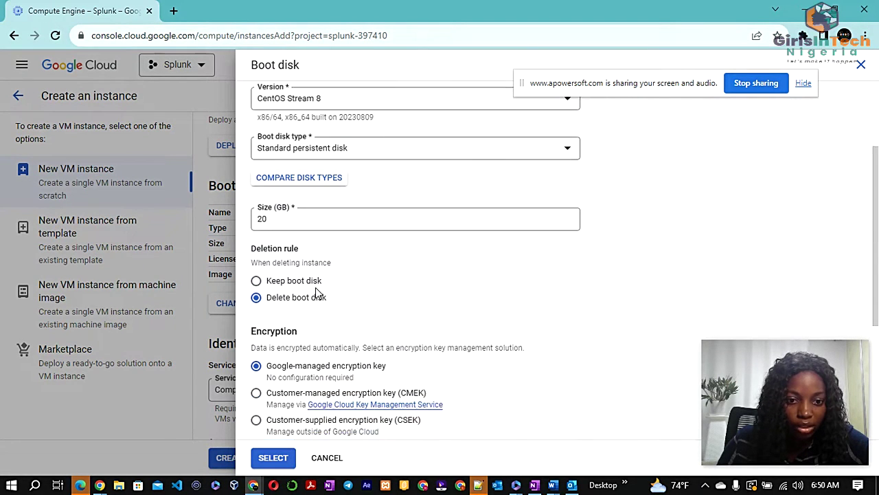
Confirm the CentOS Stream 8 boot disk, allow HTTP traffic, and create splunk-main
left_click(283, 461)
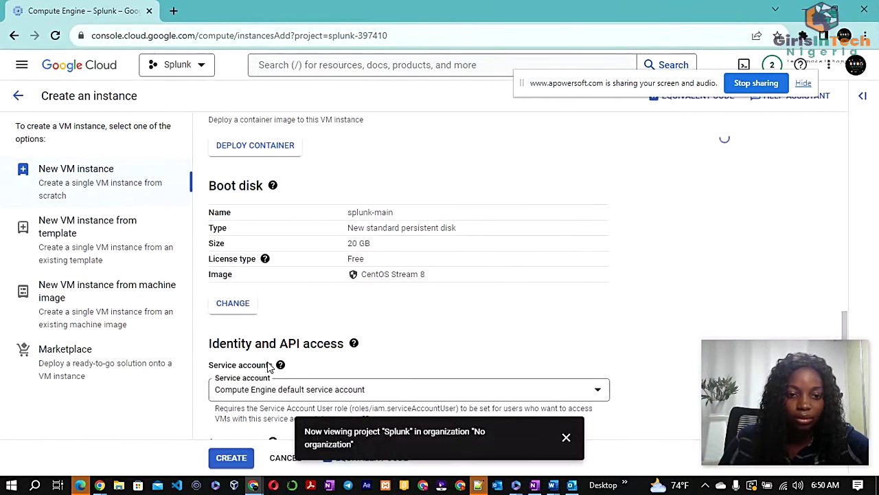
scroll(384, 255, "down", 2)
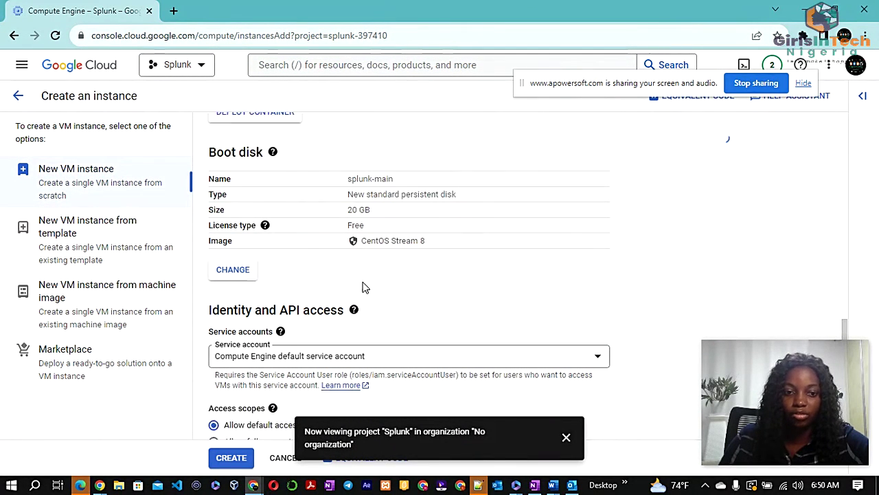
scroll(330, 273, "down", 2)
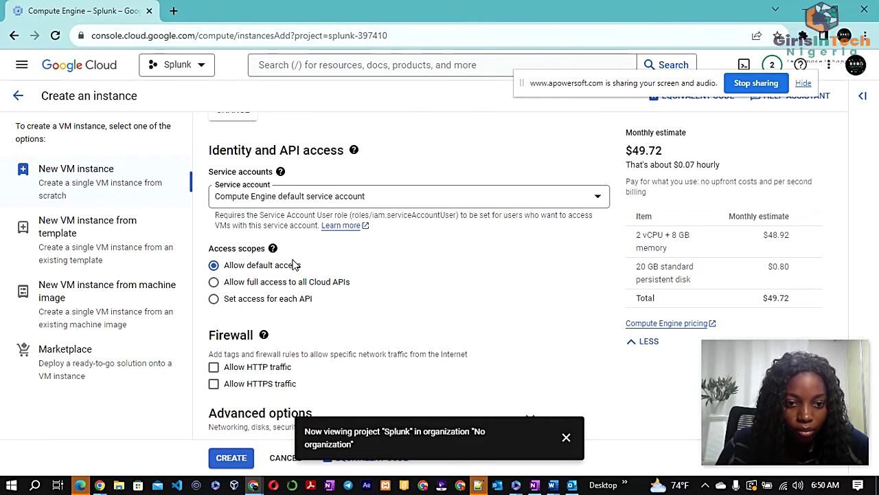
left_click(214, 343)
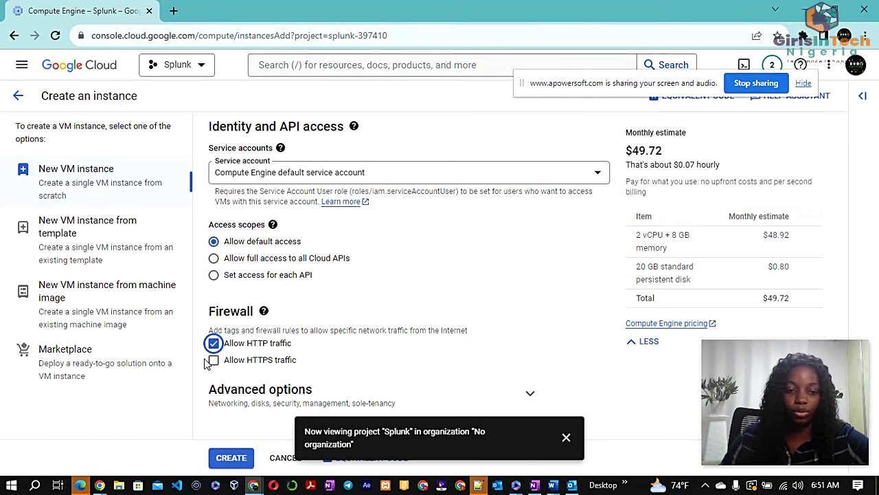
left_click(232, 458)
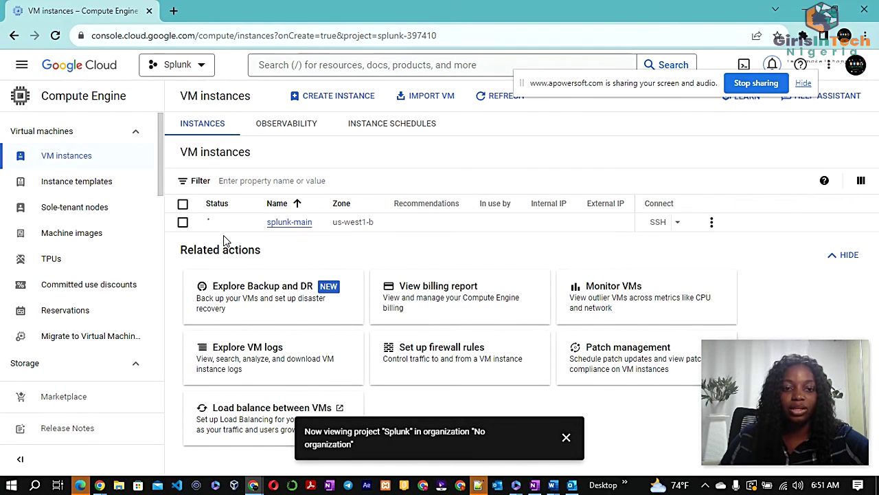
Hide the Related actions panel and open SSH-in-browser to the running splunk-main
mouse_move(215, 227)
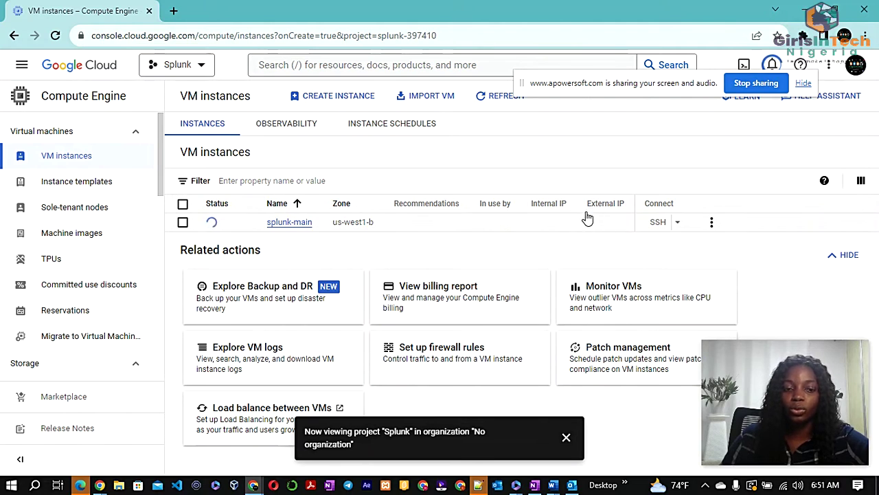
left_click(834, 258)
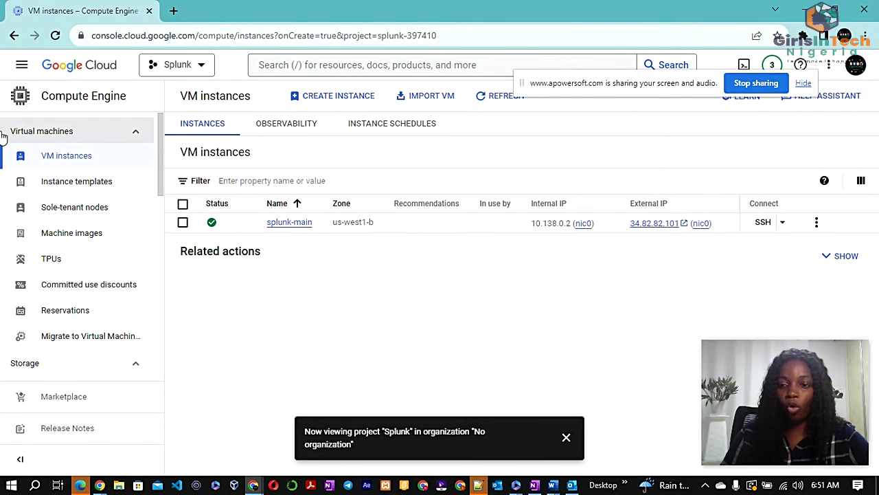
left_click(764, 222)
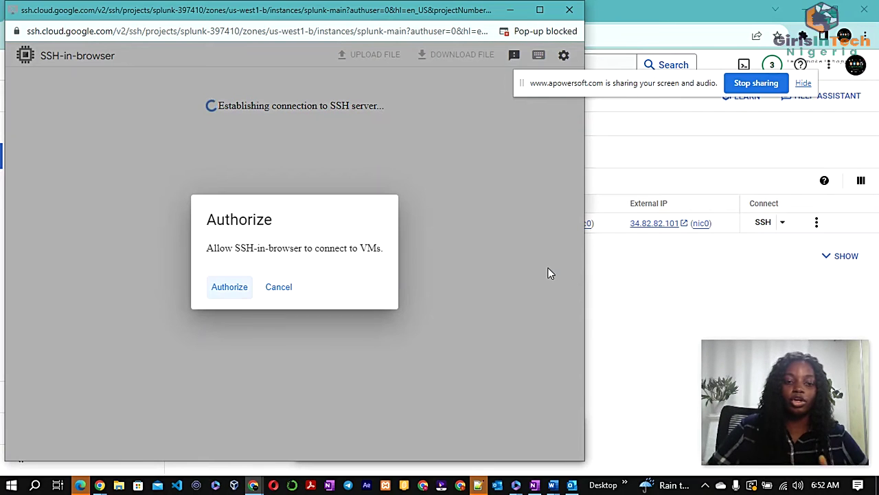
Authorize SSH-in-browser to connect to the splunk-main VM
left_click(229, 287)
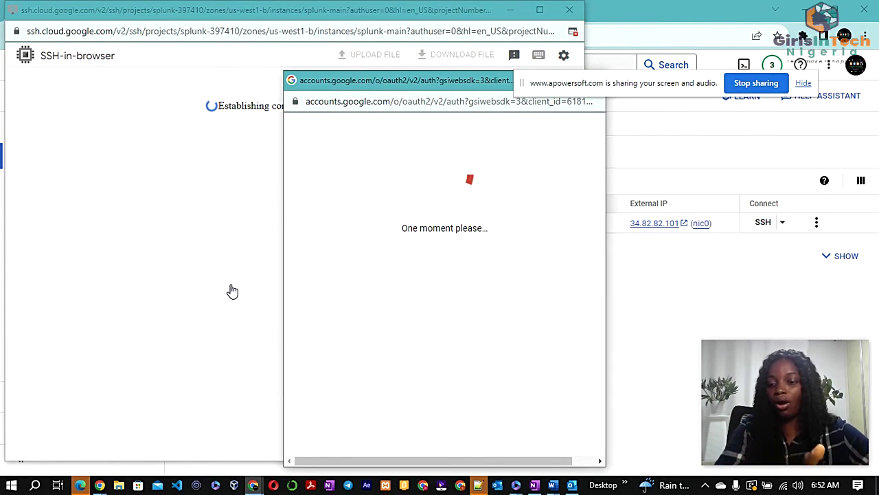